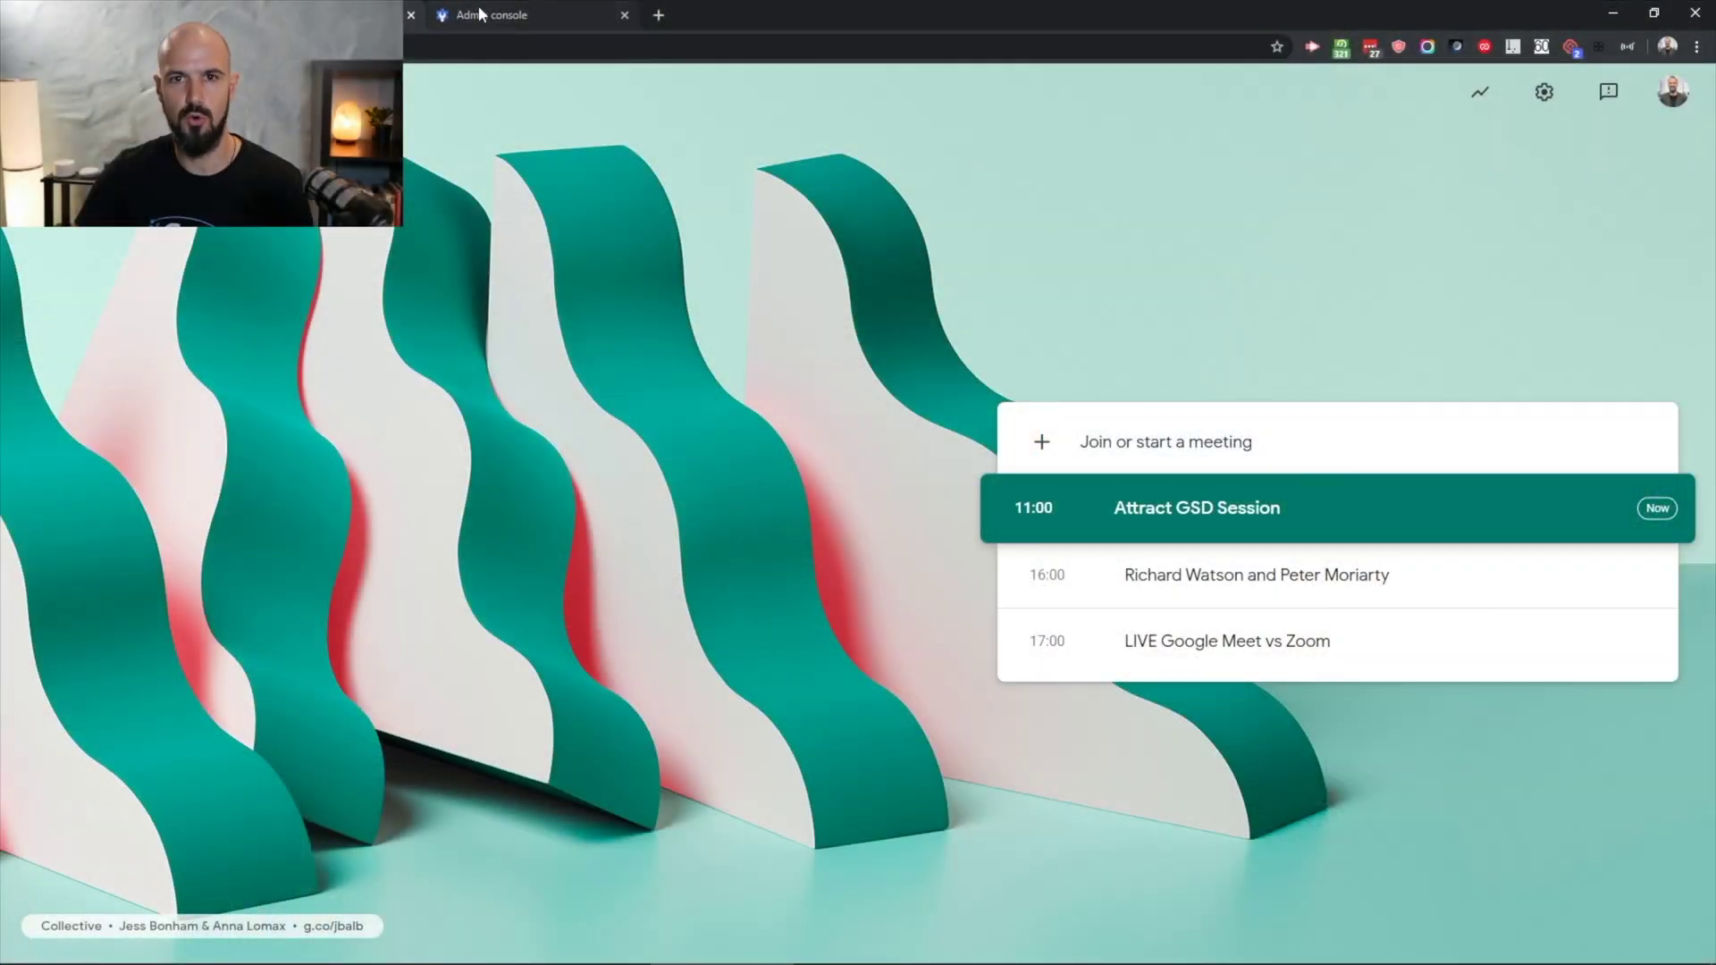
Step: In the Admin console, go to Apps and open the Google Hangouts service settings
left_click(481, 13)
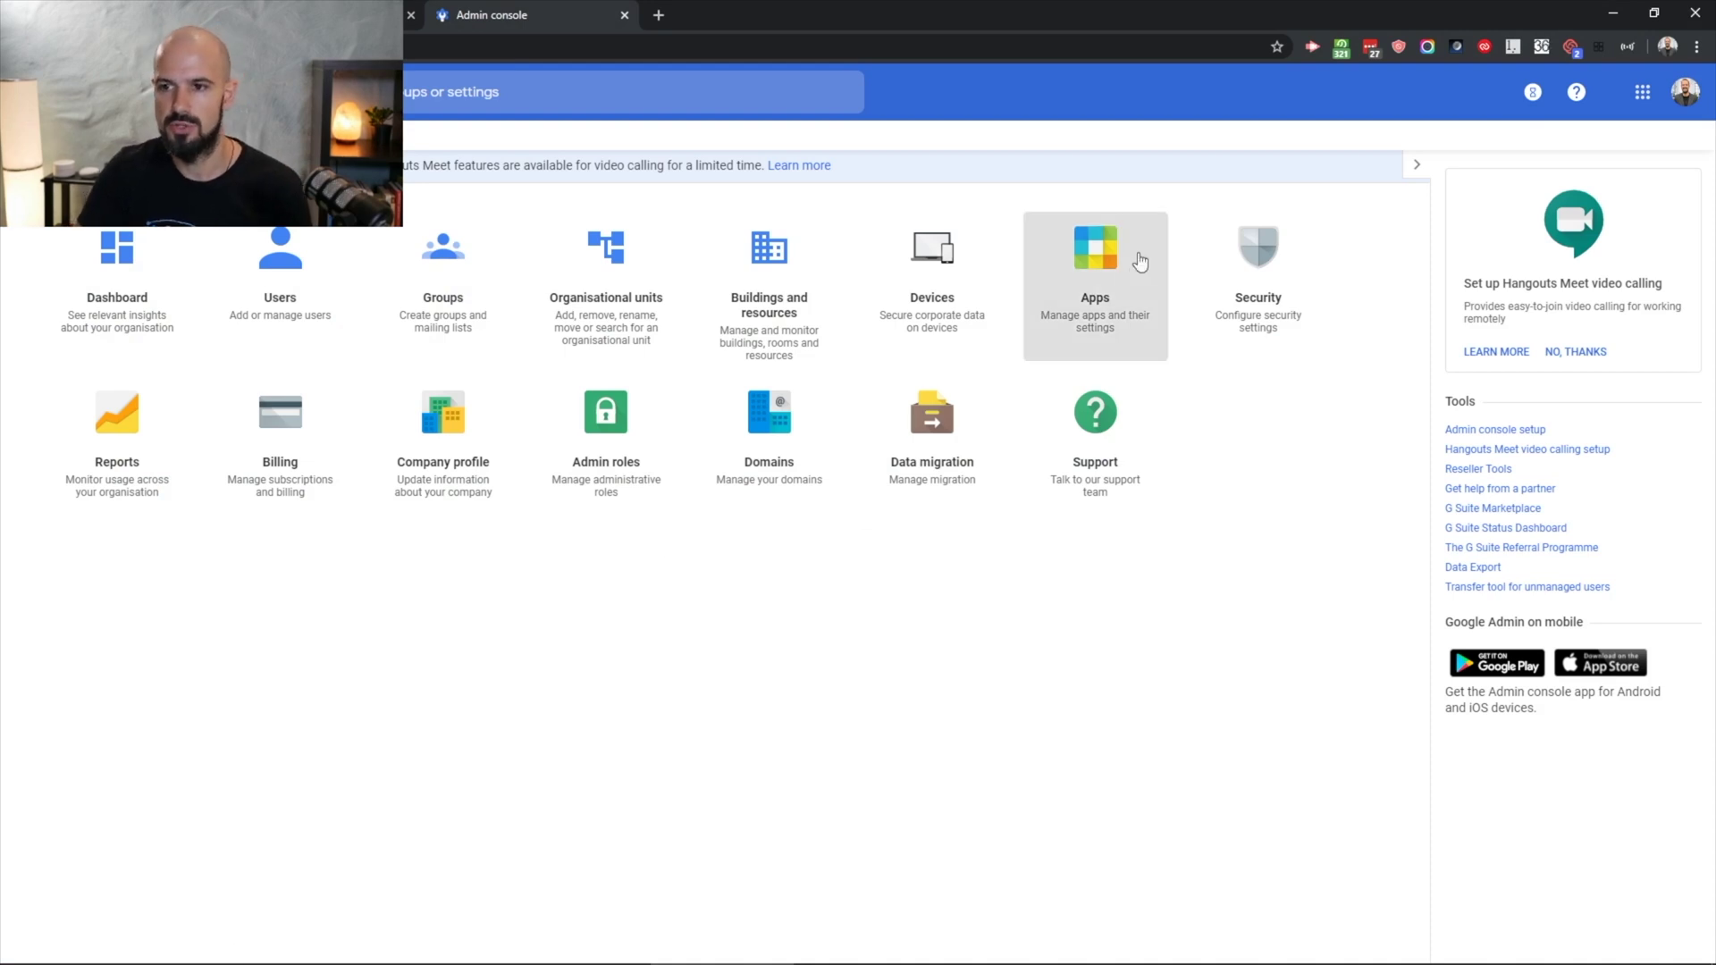
left_click(1139, 261)
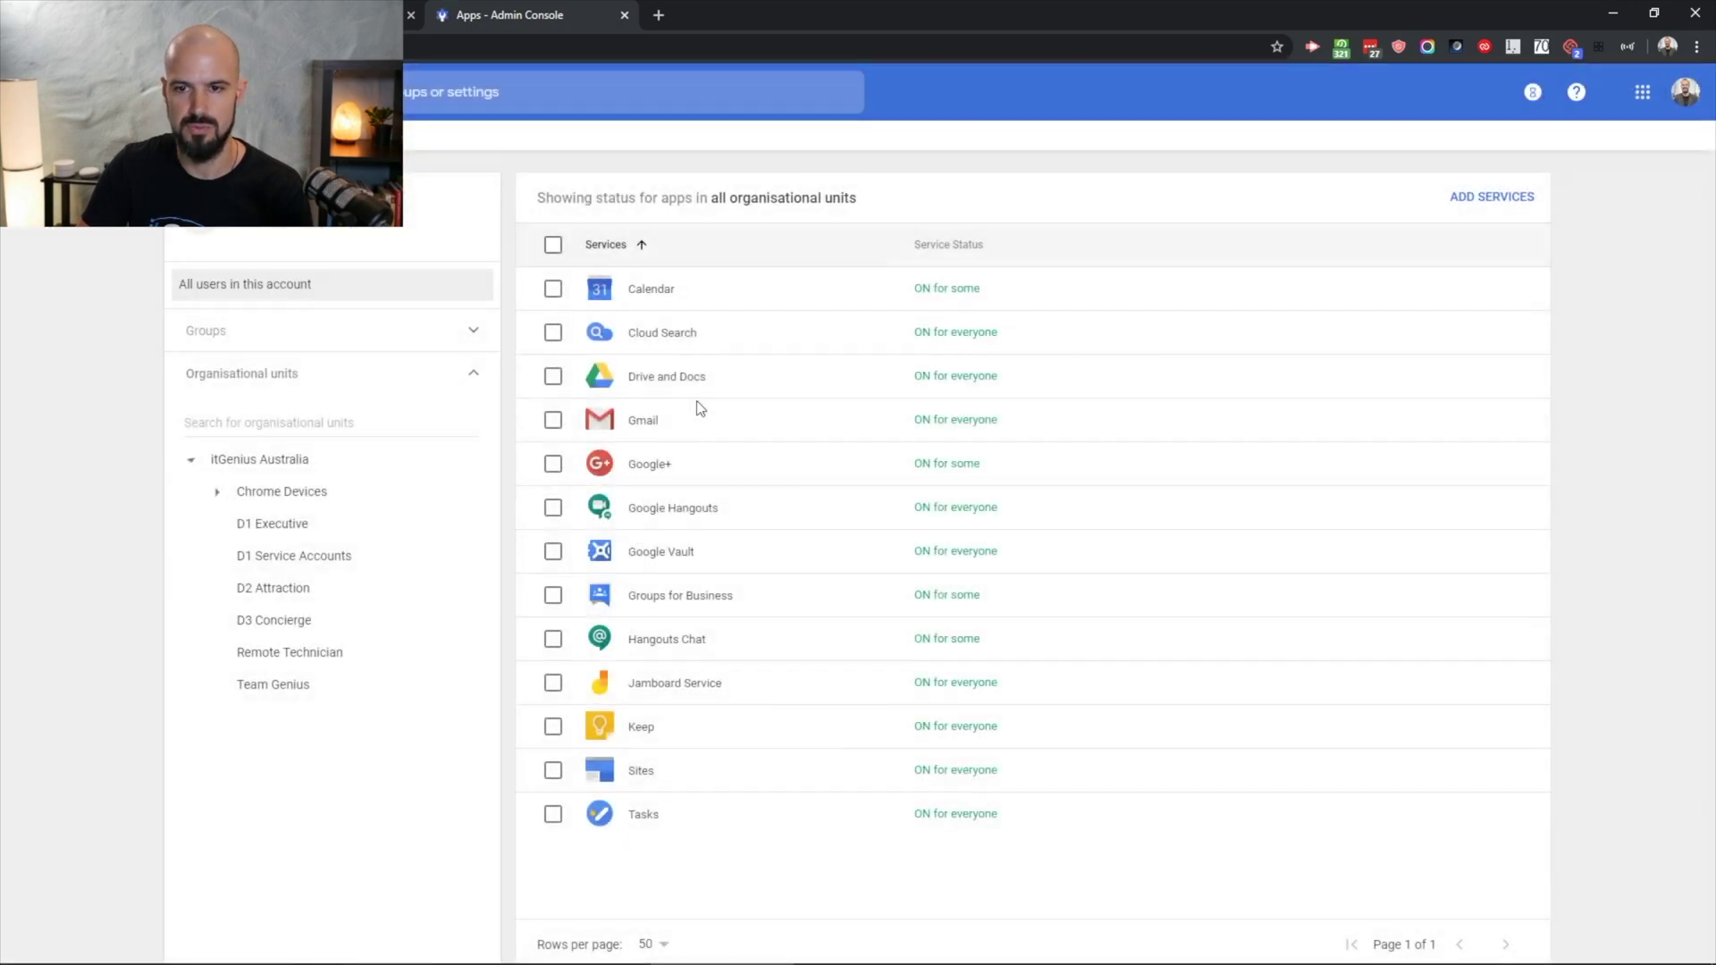
left_click(750, 513)
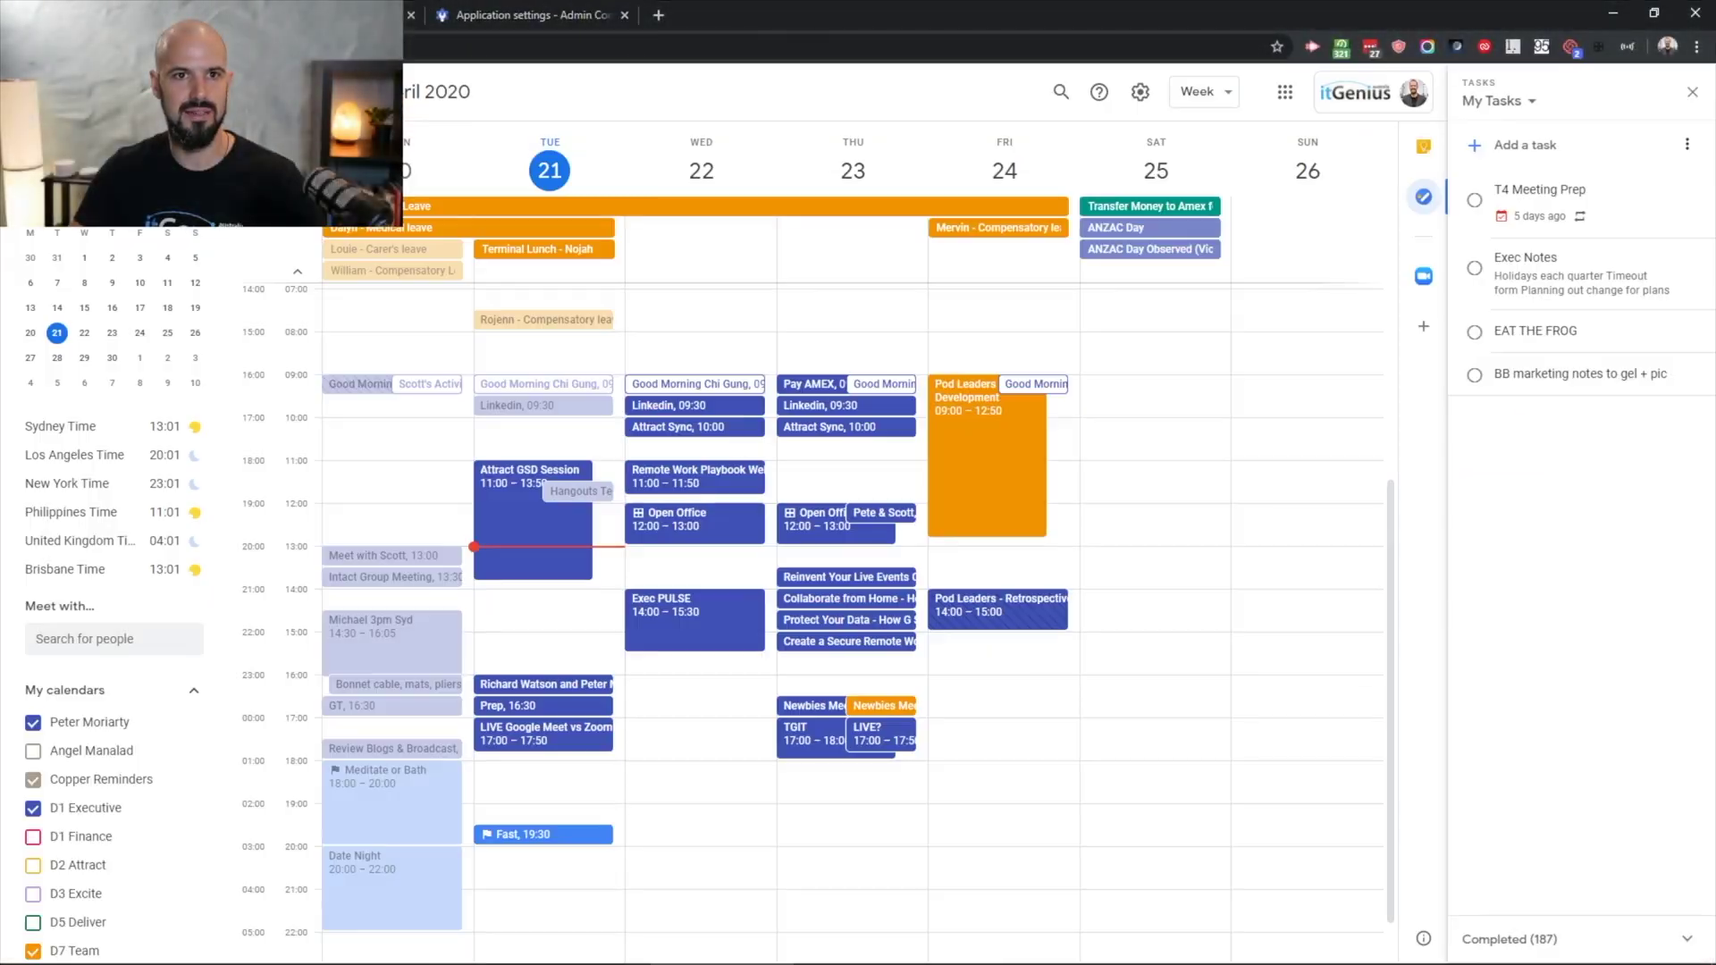
Step: Draft a Tuesday 21 April event, 14:00–15:05, titled Test, and invite one suggested colleague
left_click(564, 617)
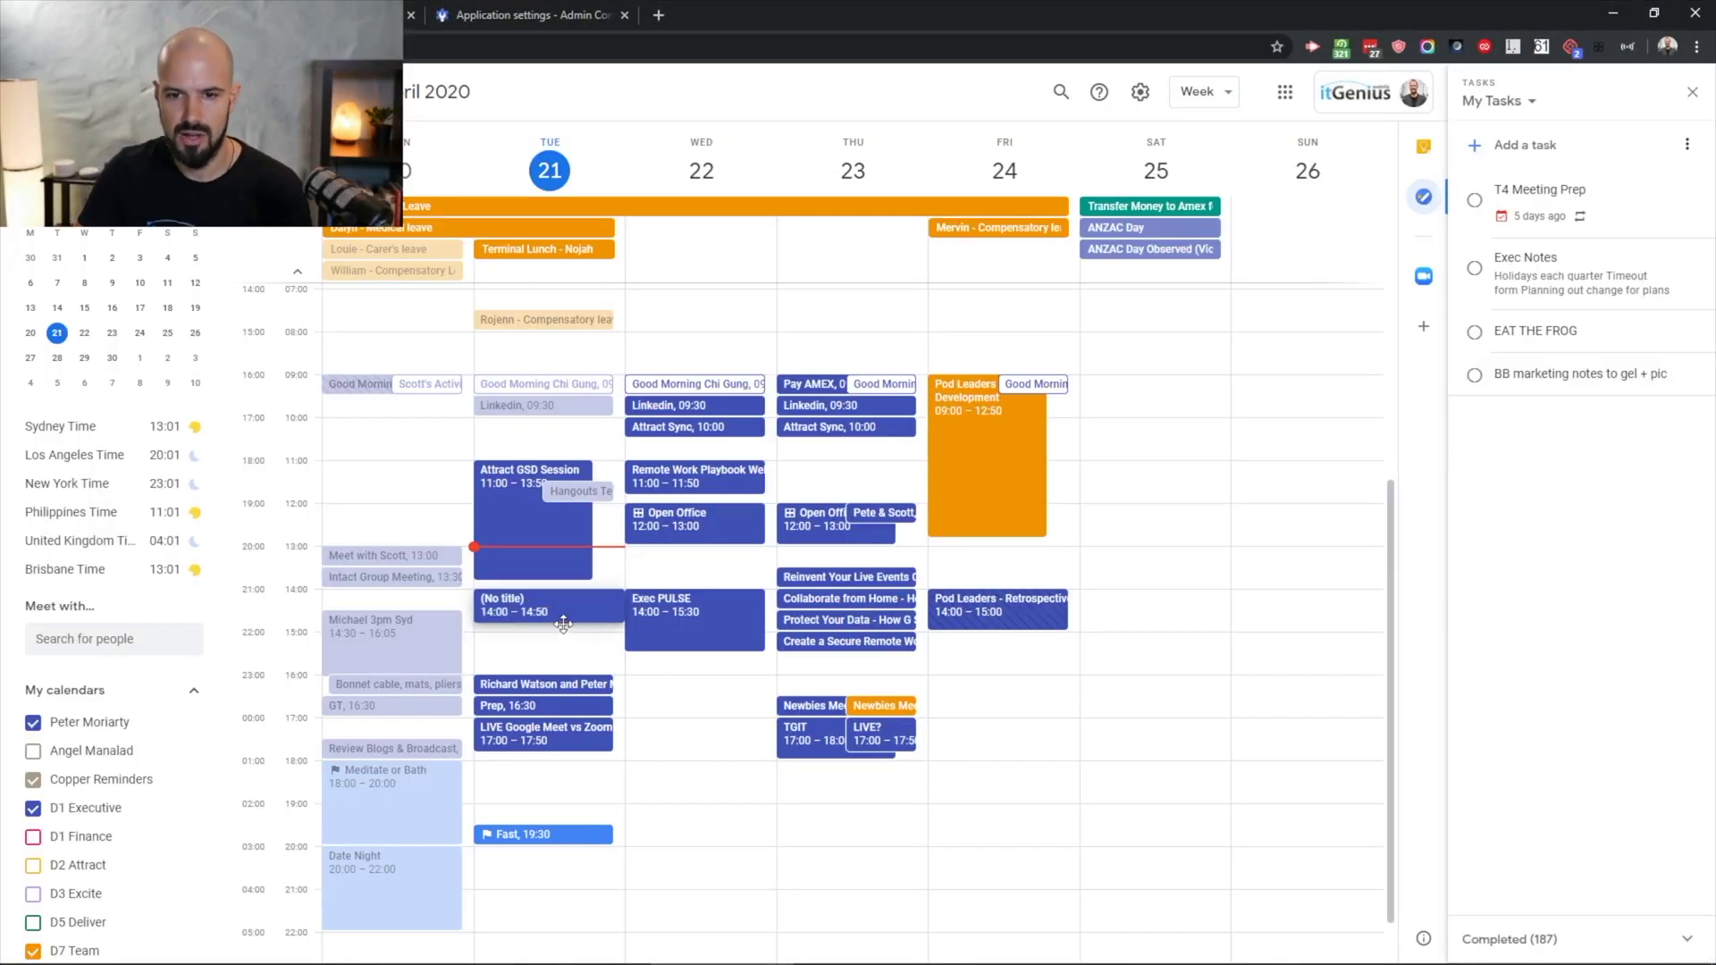
left_click_drag(566, 640, 565, 640)
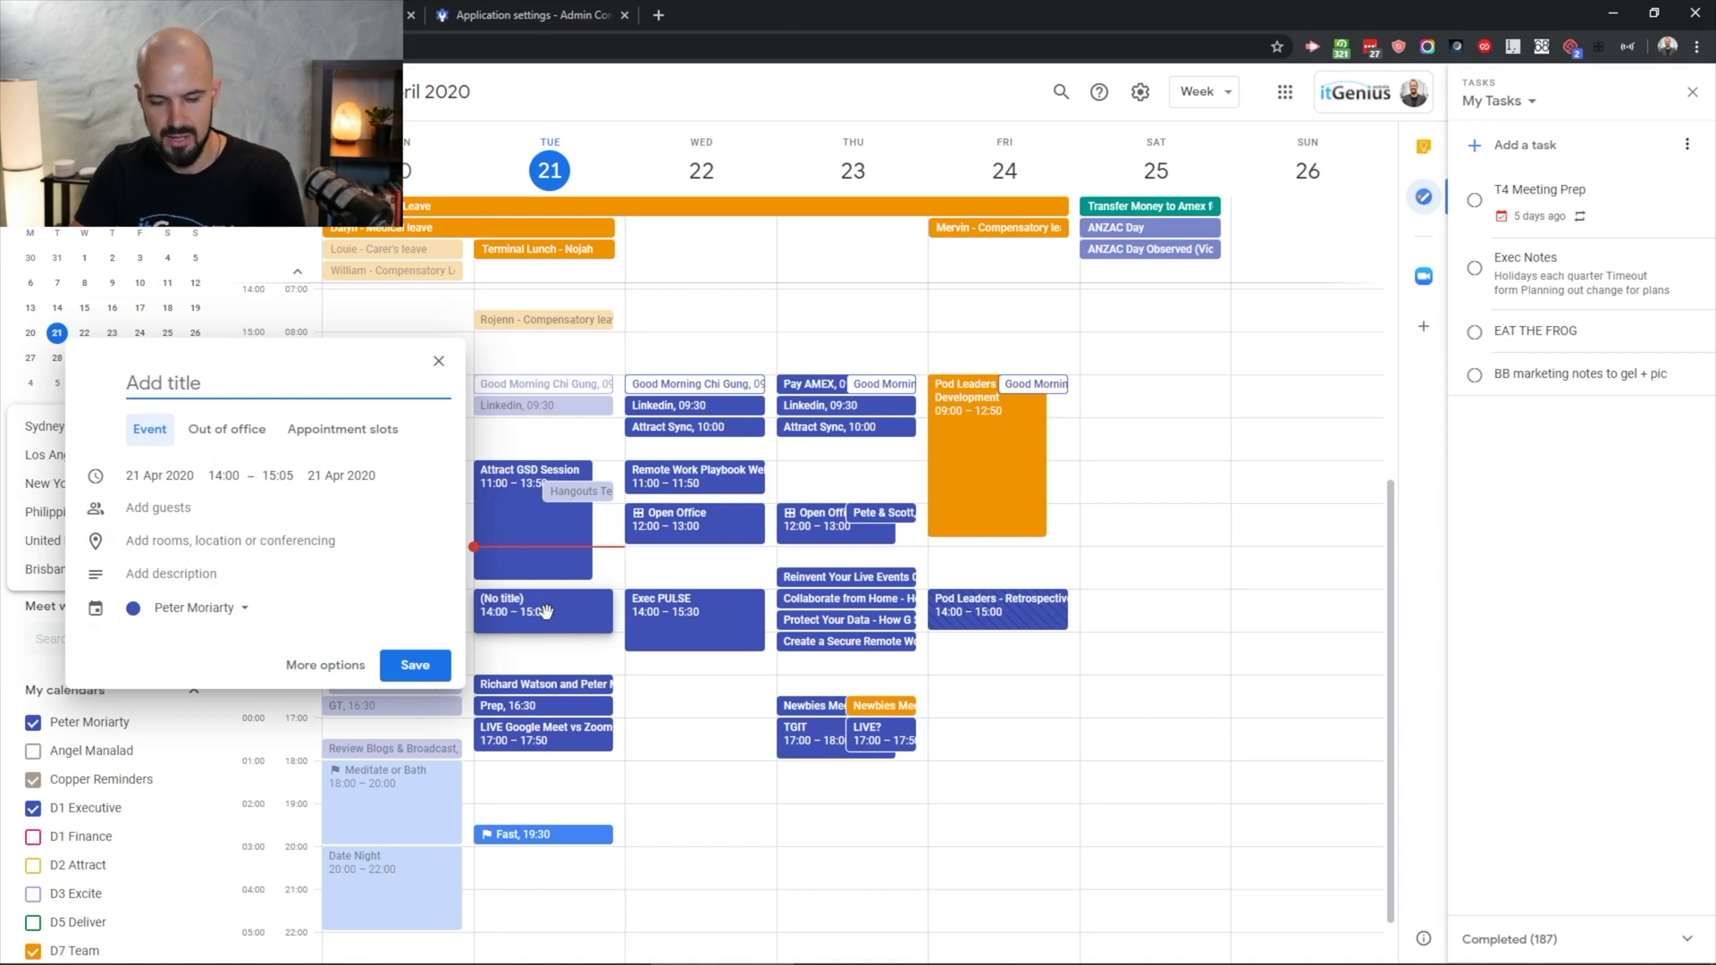
left_click(150, 512)
type("an")
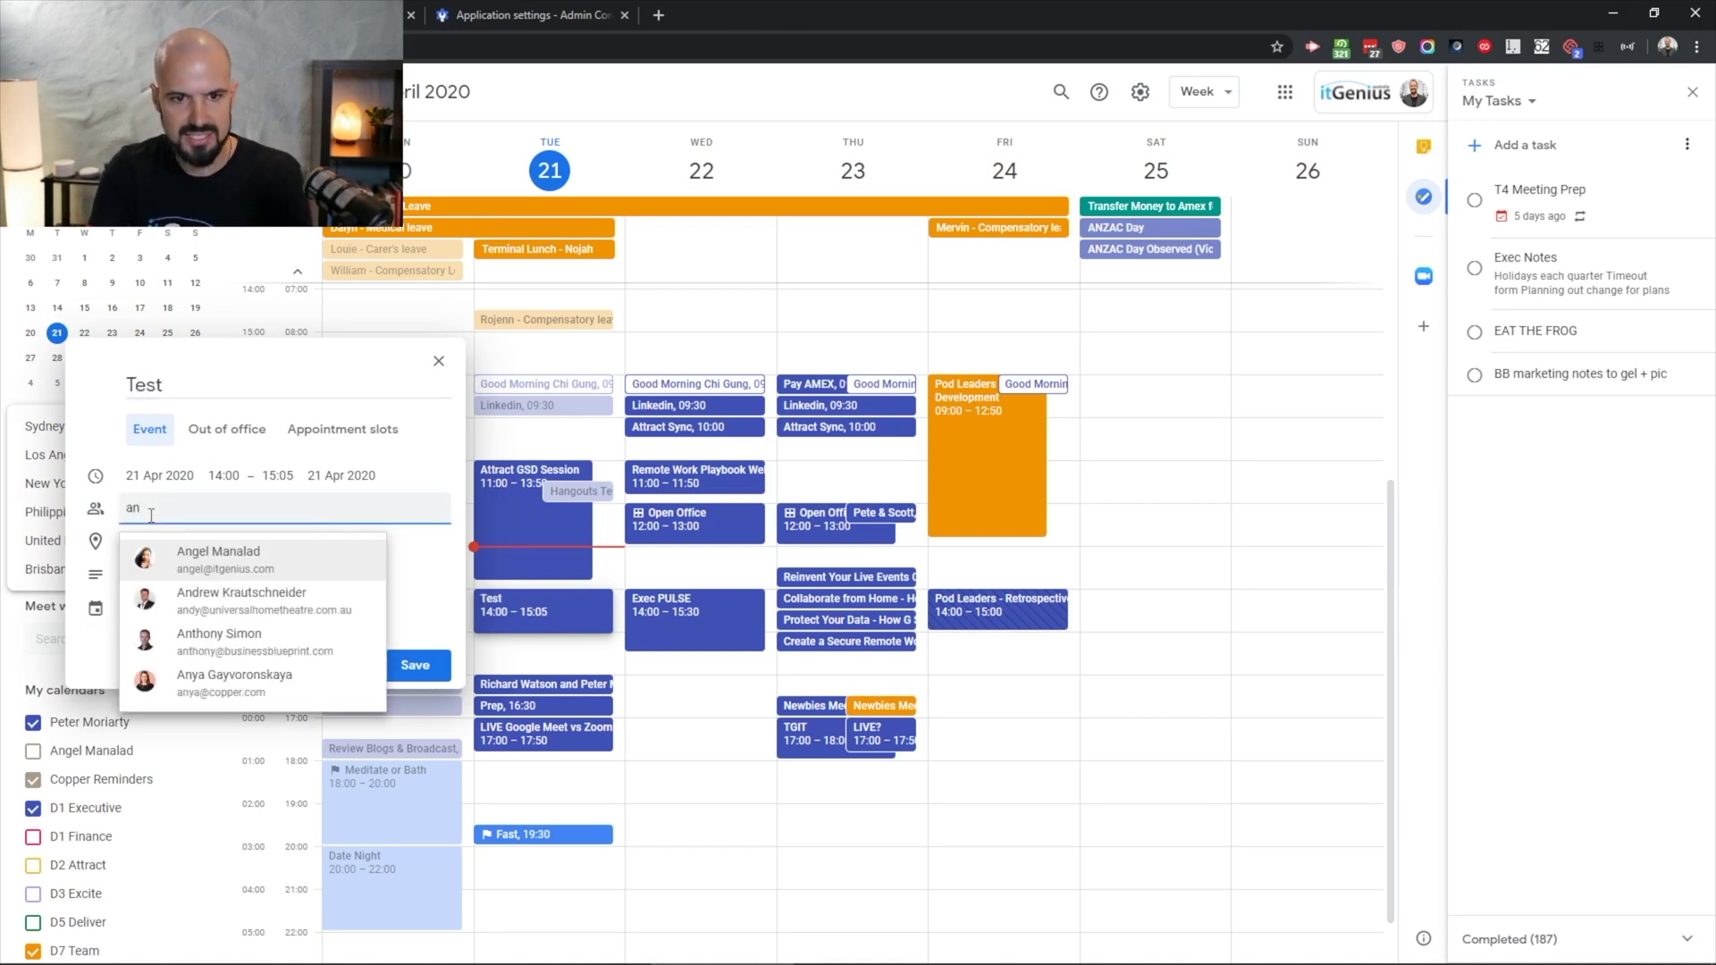
key("Return")
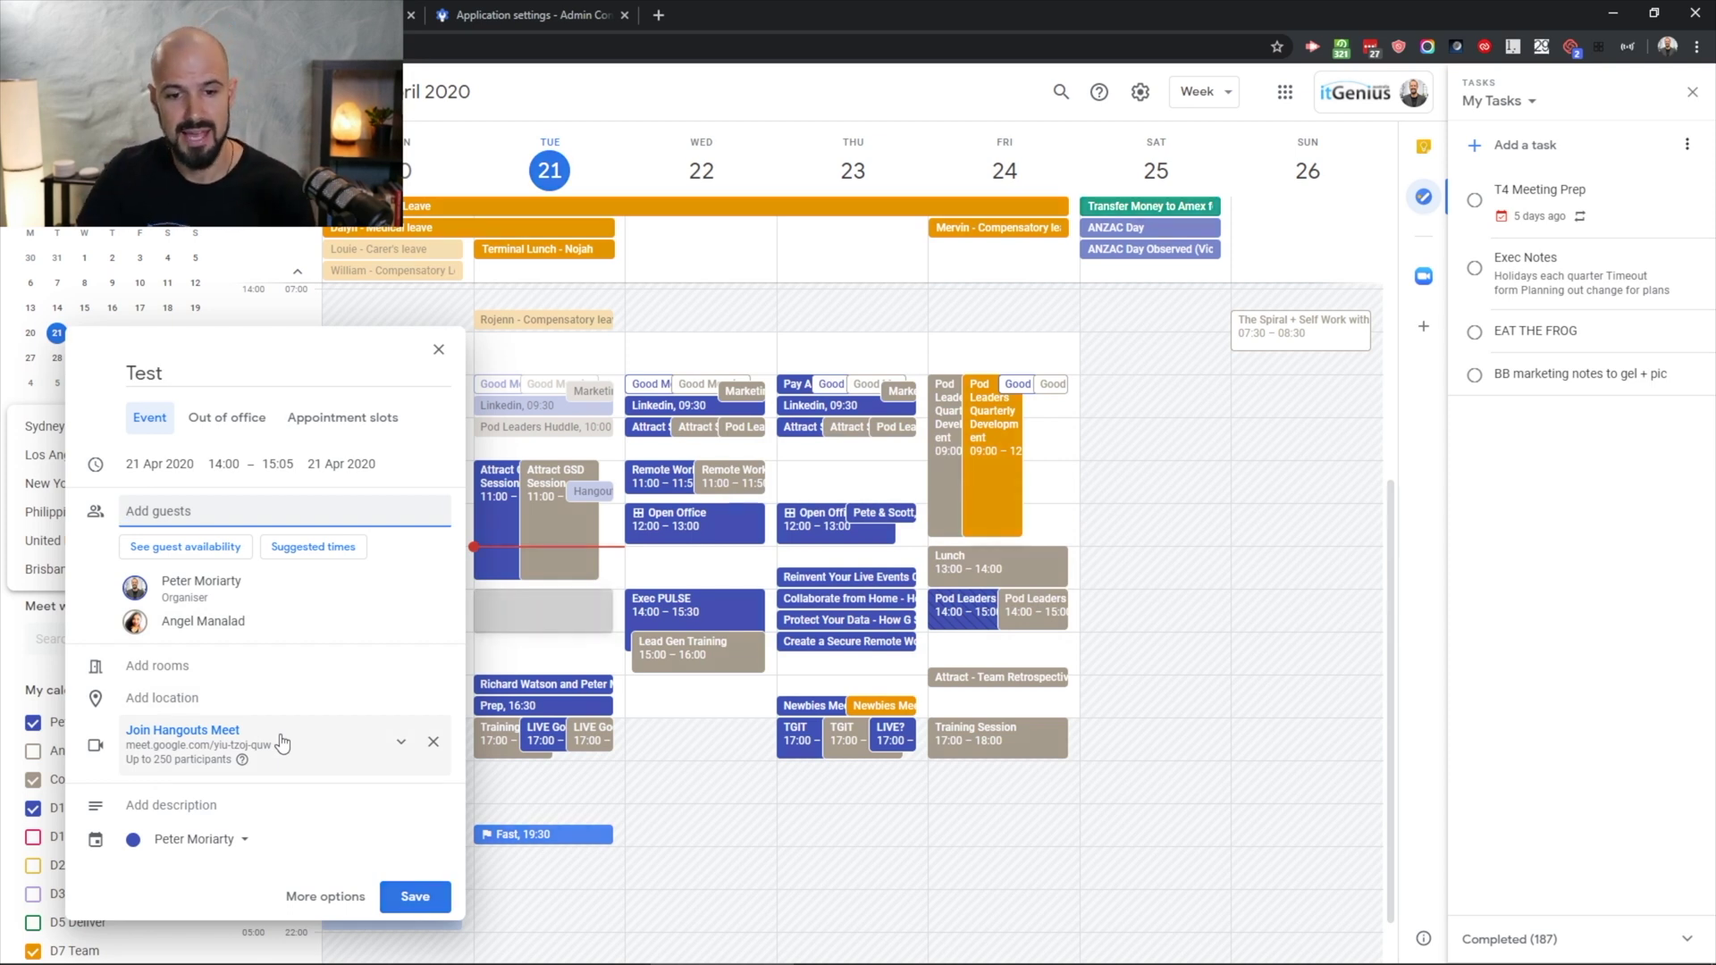
Step: Remove the guest and old Meet link, attach a fresh Hangouts Meet call, and save Test
left_click(428, 626)
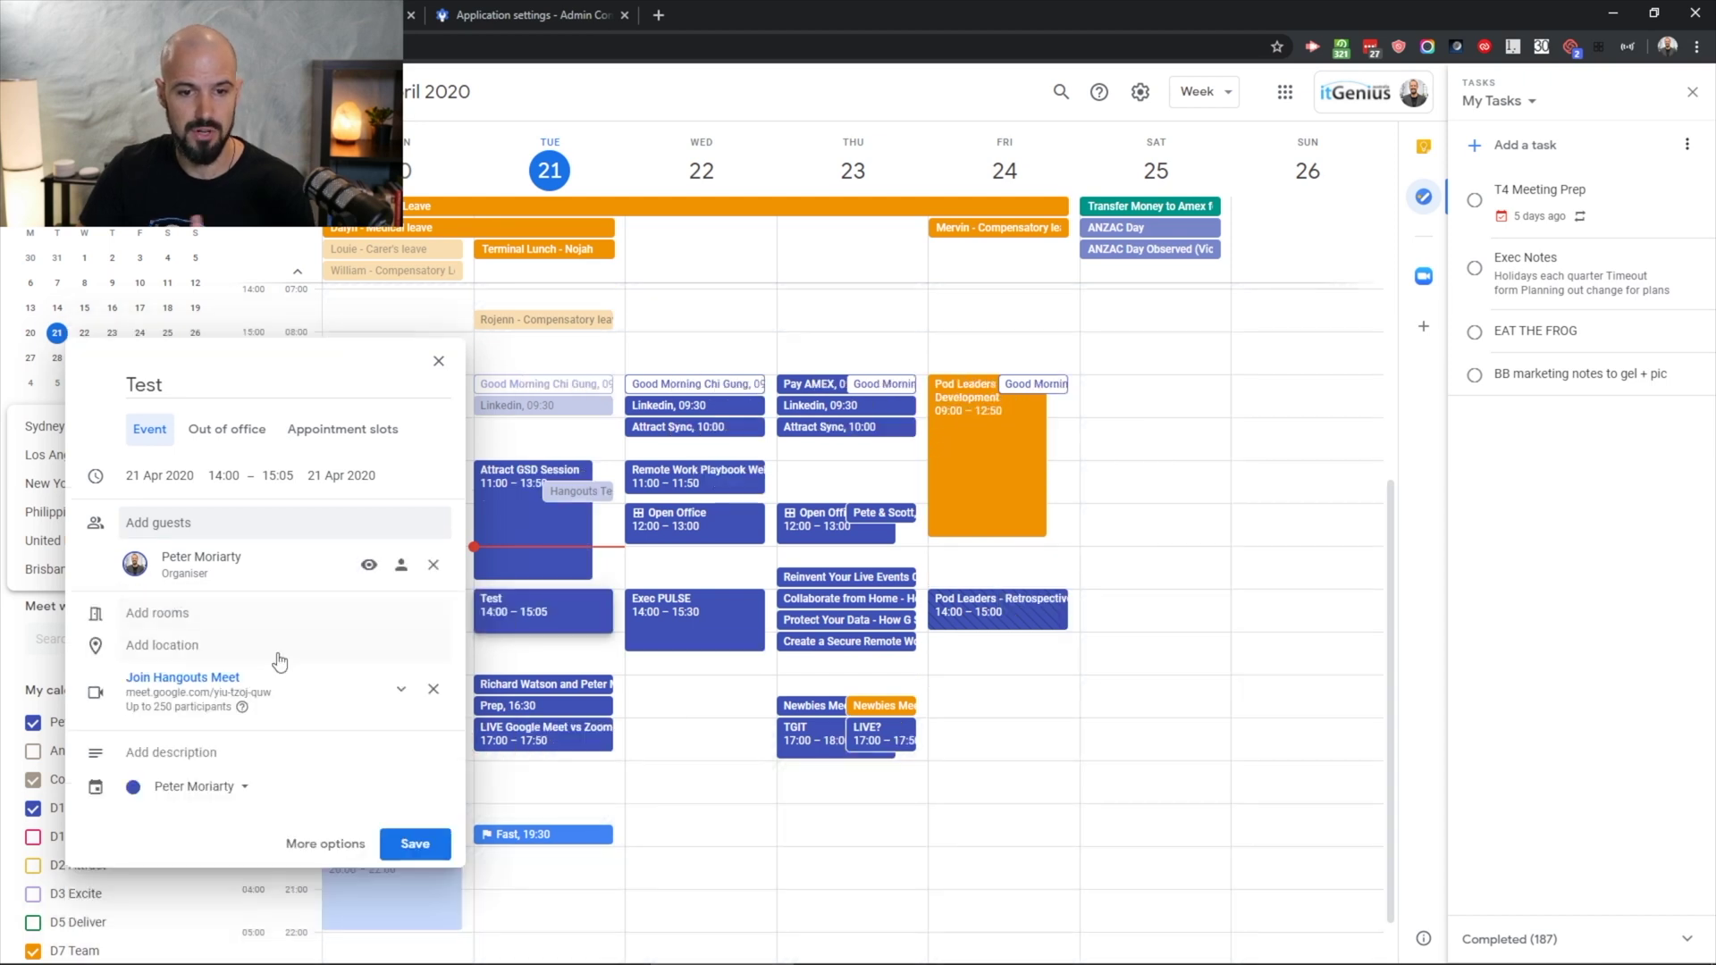
left_click(431, 689)
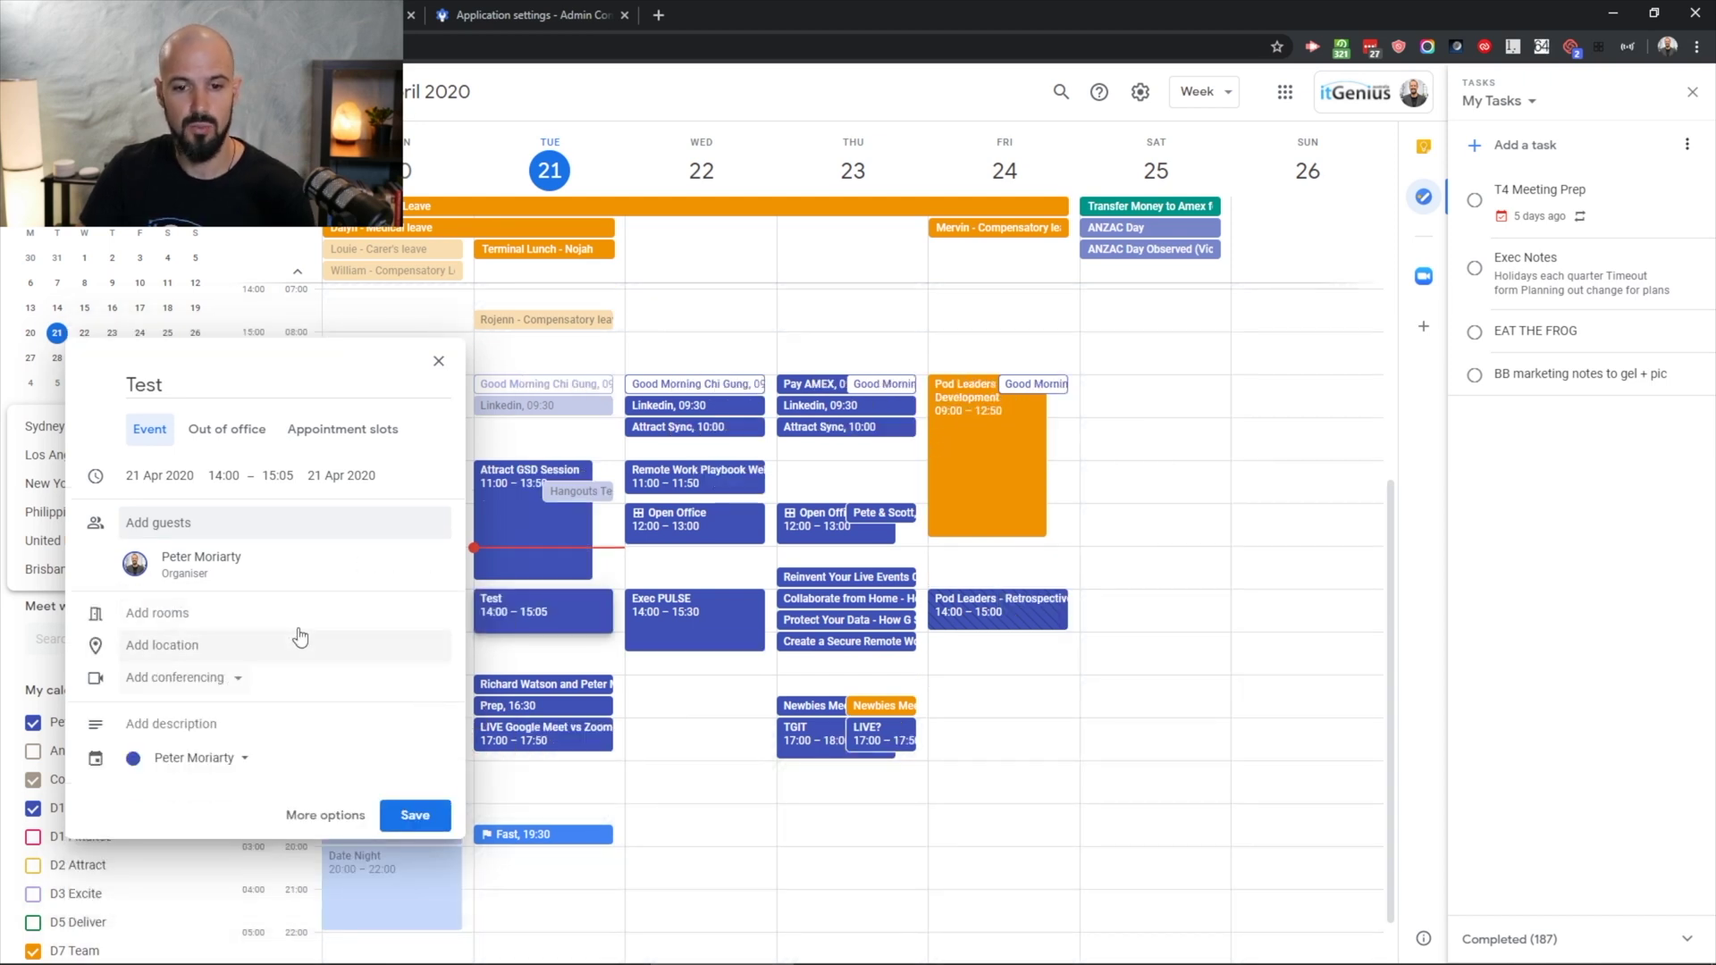
left_click(220, 679)
left_click(220, 725)
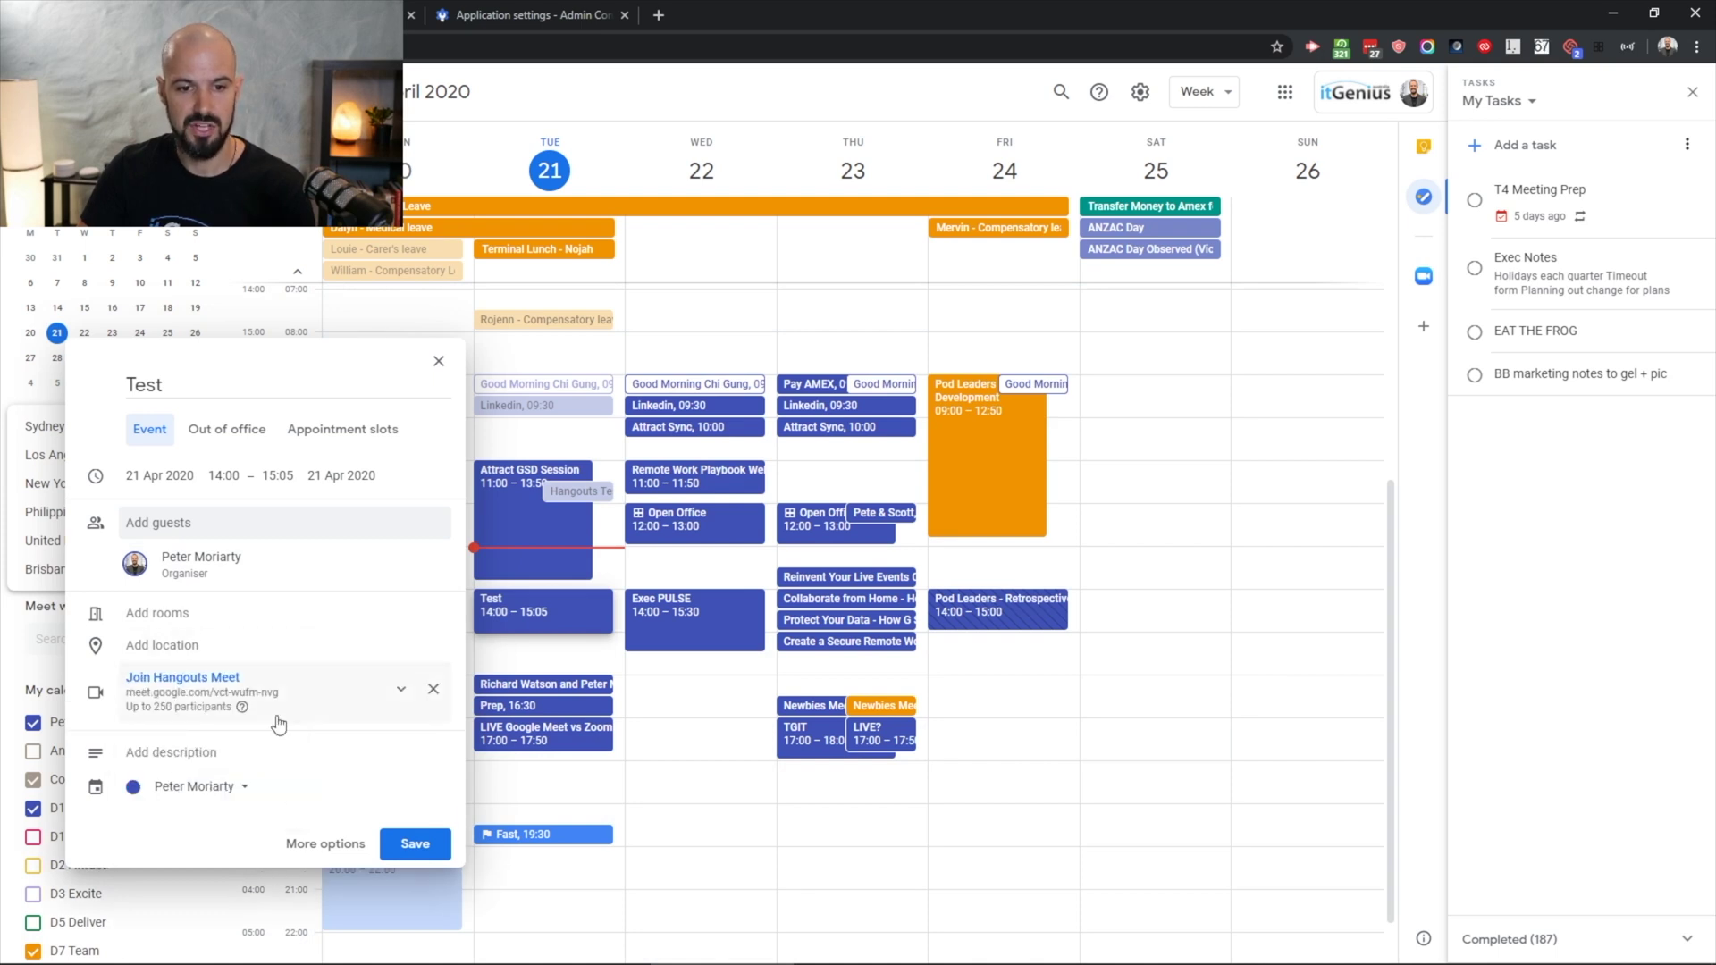
left_click(399, 691)
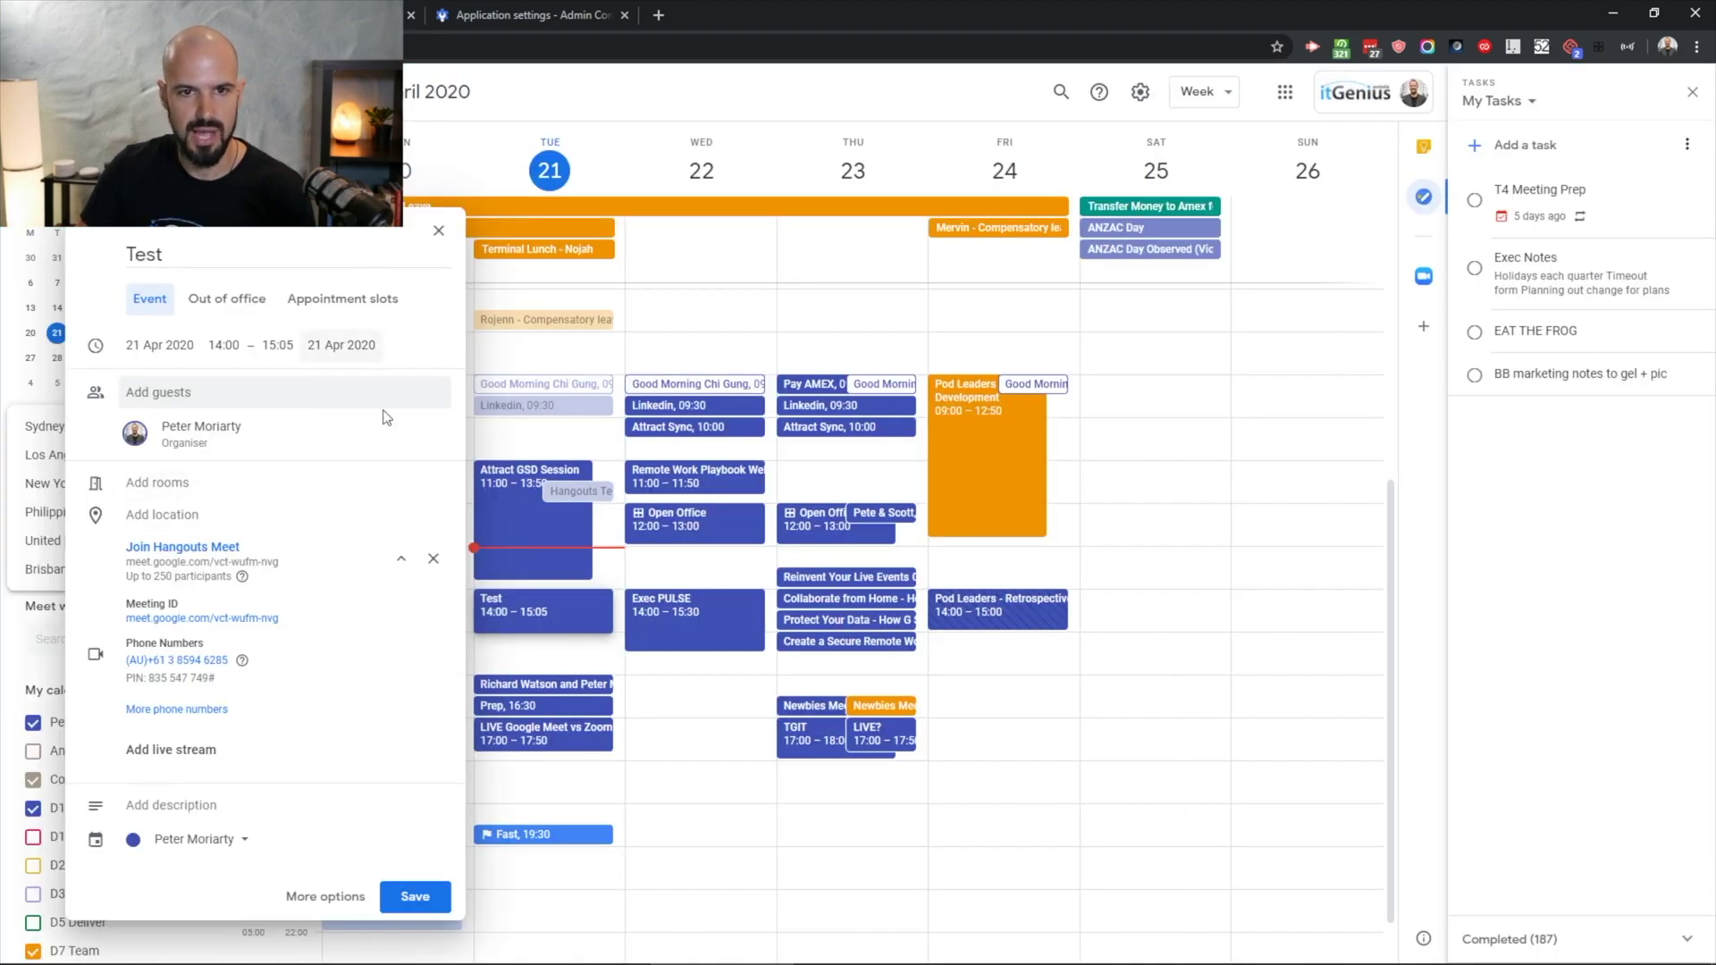
left_click(415, 899)
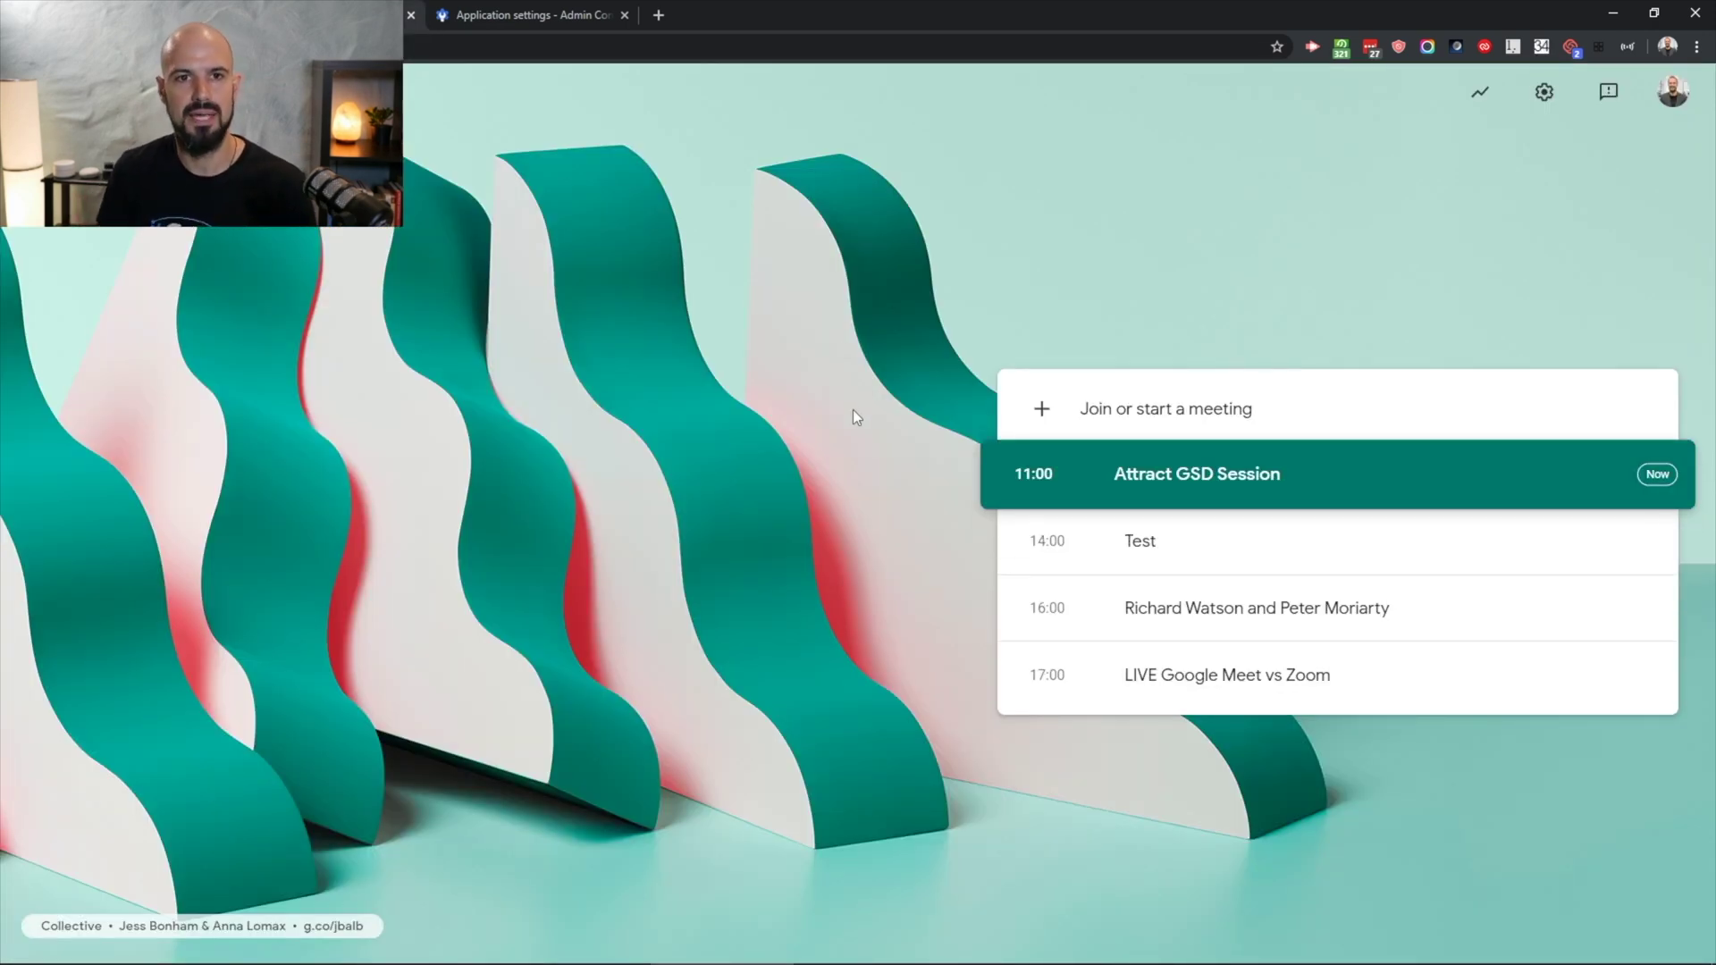
Step: Open the 14:00 Test meeting from the Meet home page and join it
left_click(1251, 552)
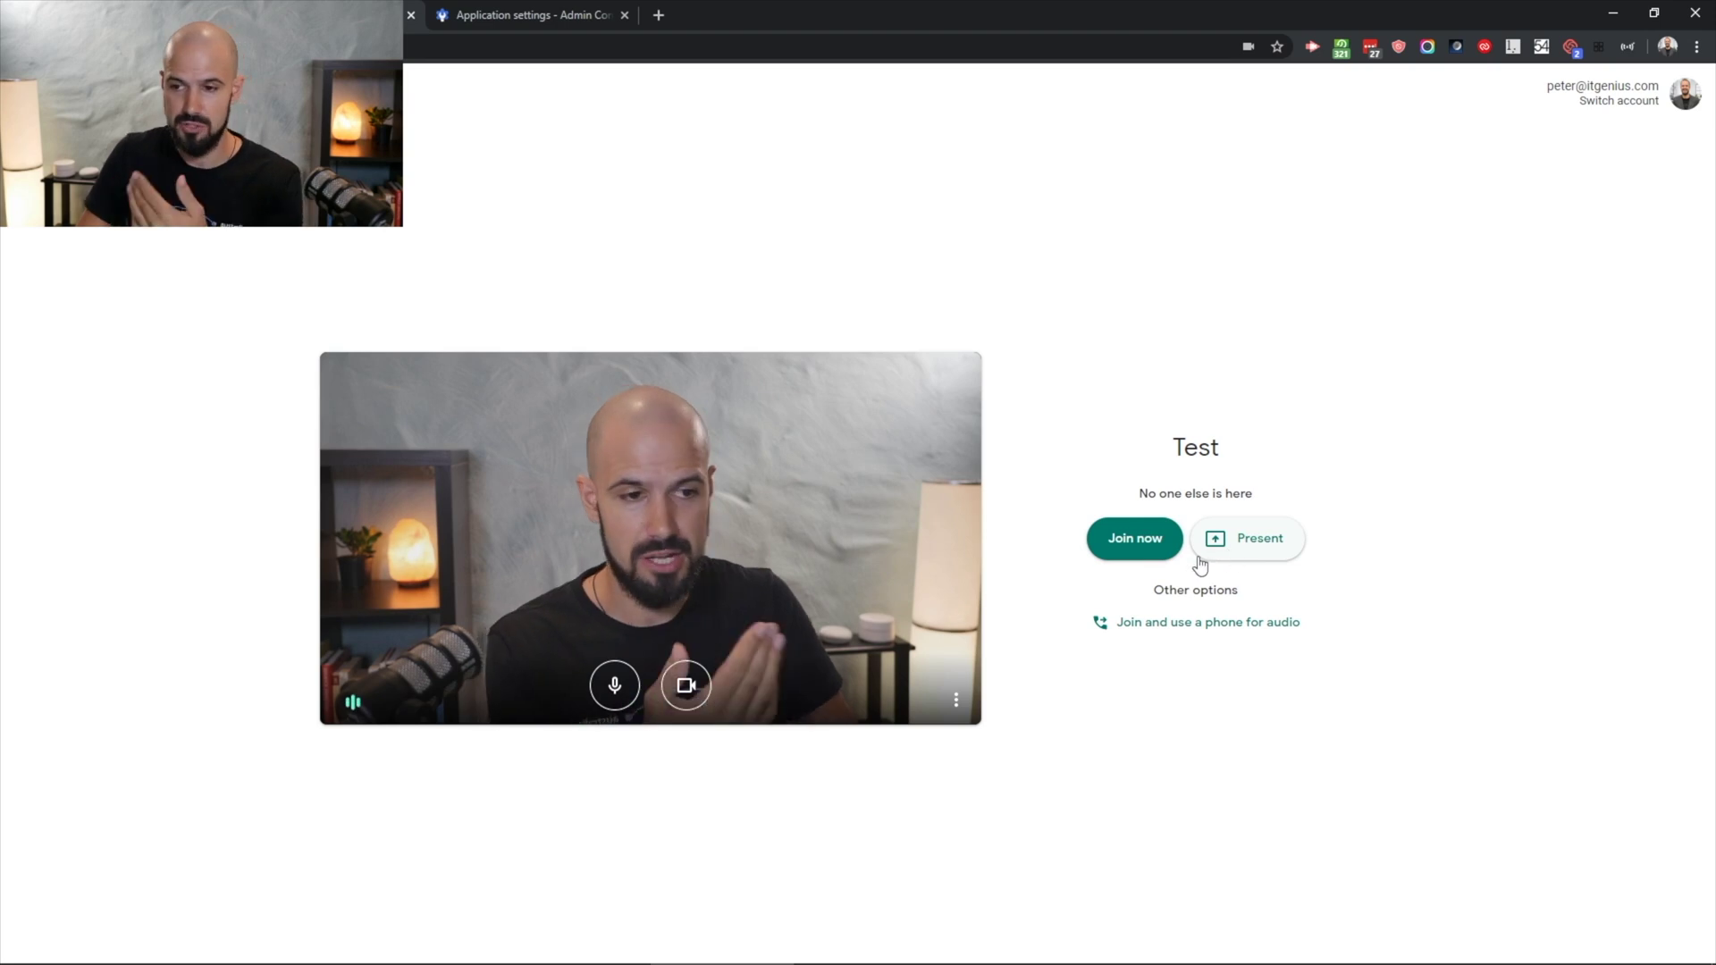
left_click(1135, 539)
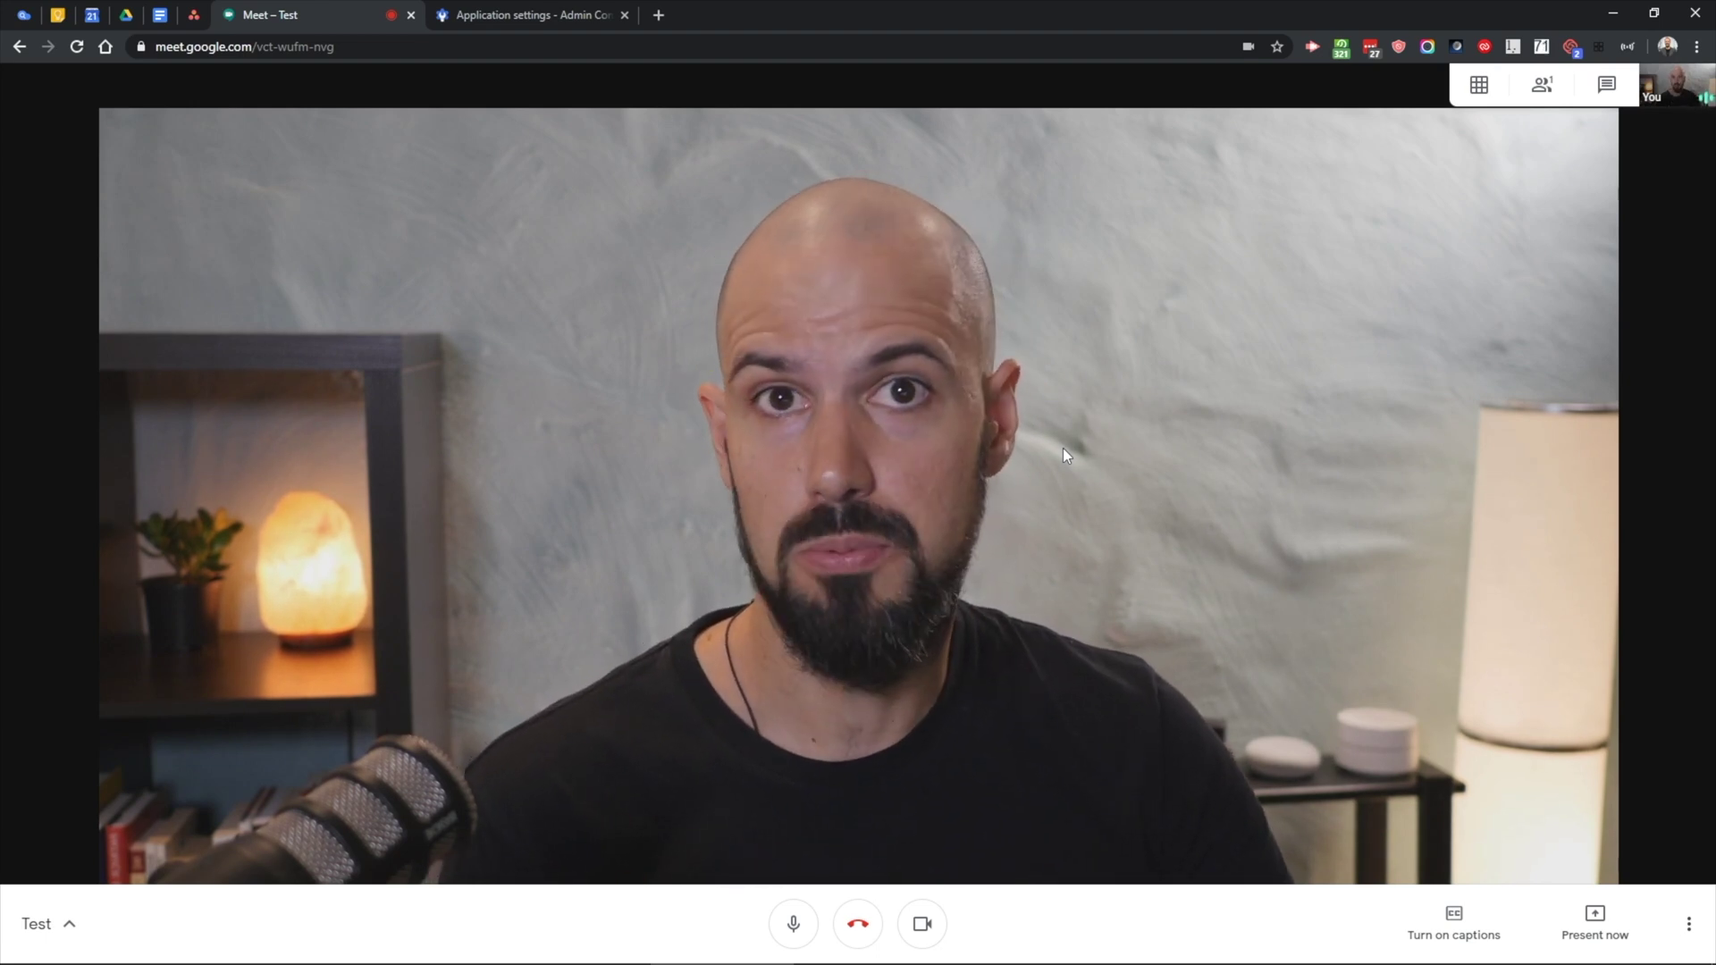
Step: Start recording the Test meeting and accept the recording consent notice
left_click(1695, 939)
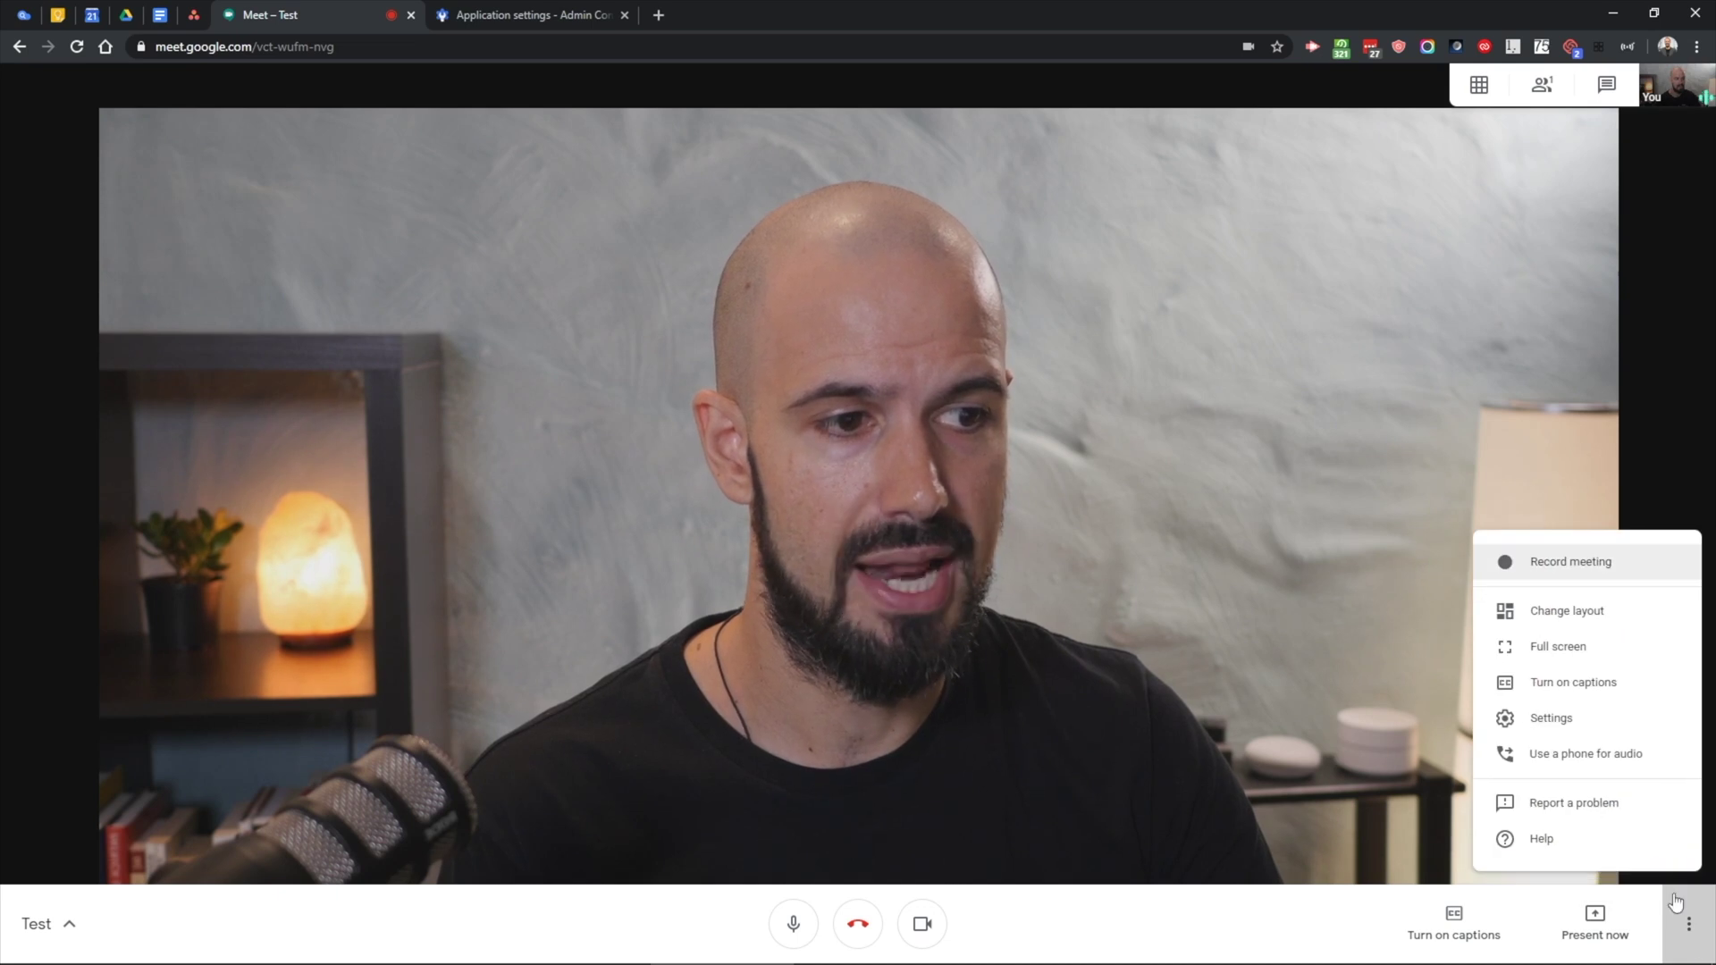
left_click(1644, 572)
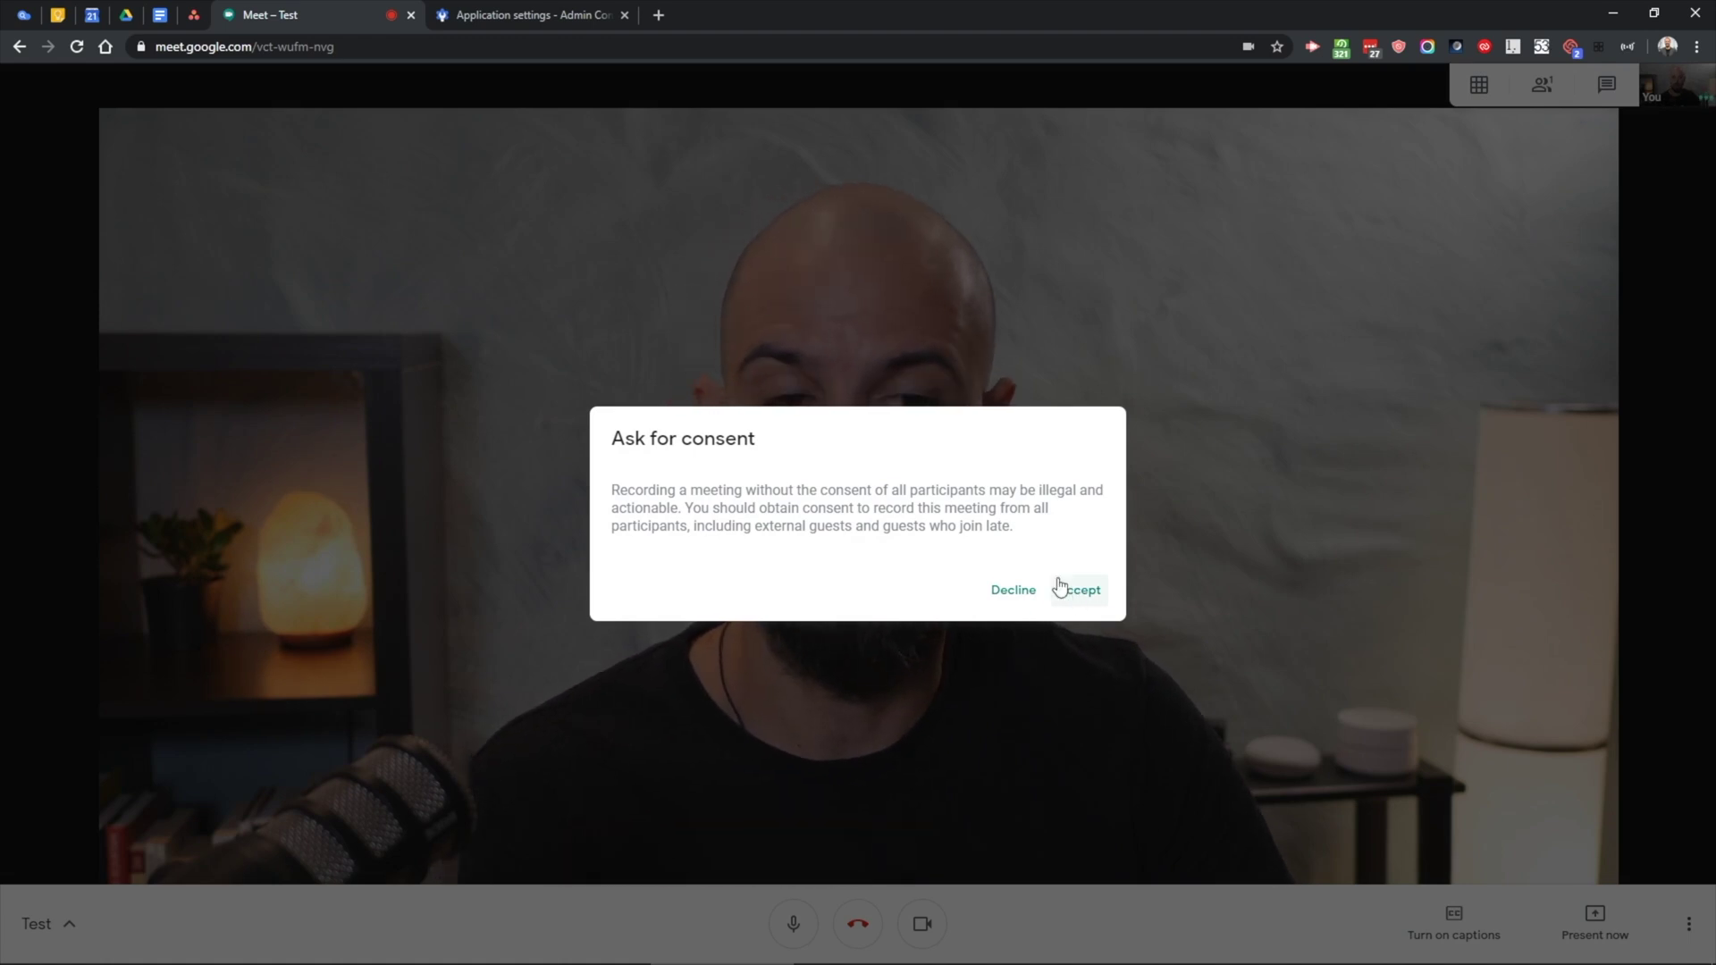
left_click(1083, 597)
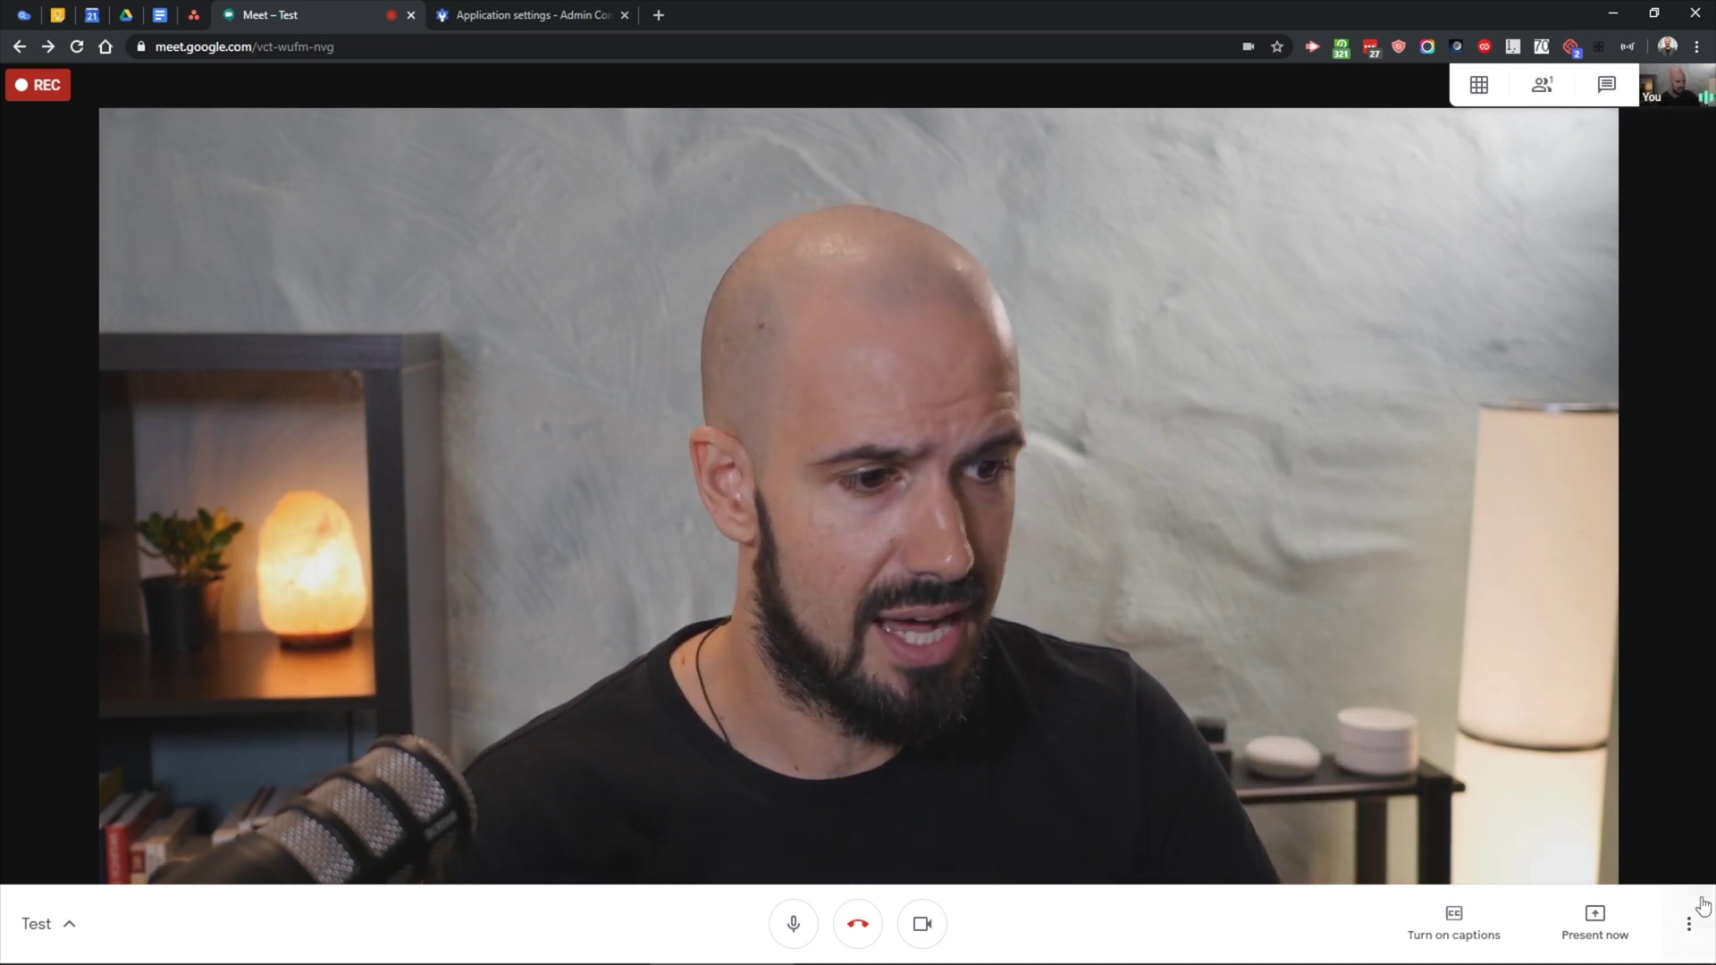
Step: Stop recording the Test meeting and confirm it
left_click(1688, 923)
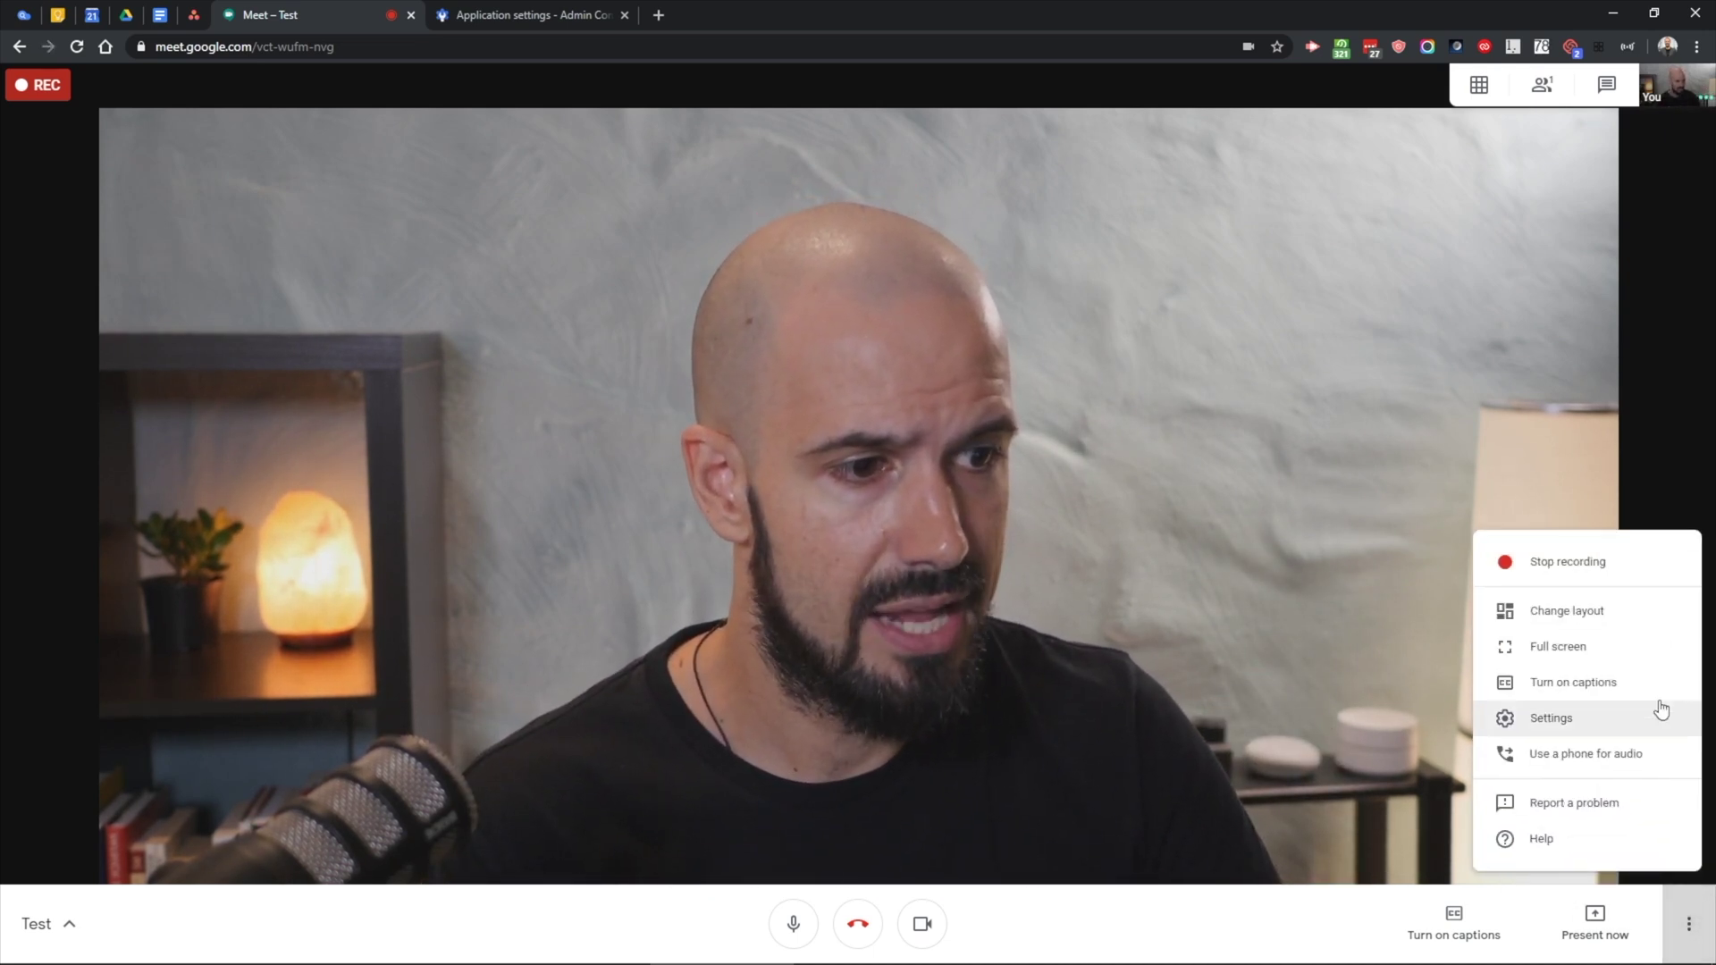
left_click(1654, 571)
left_click(962, 590)
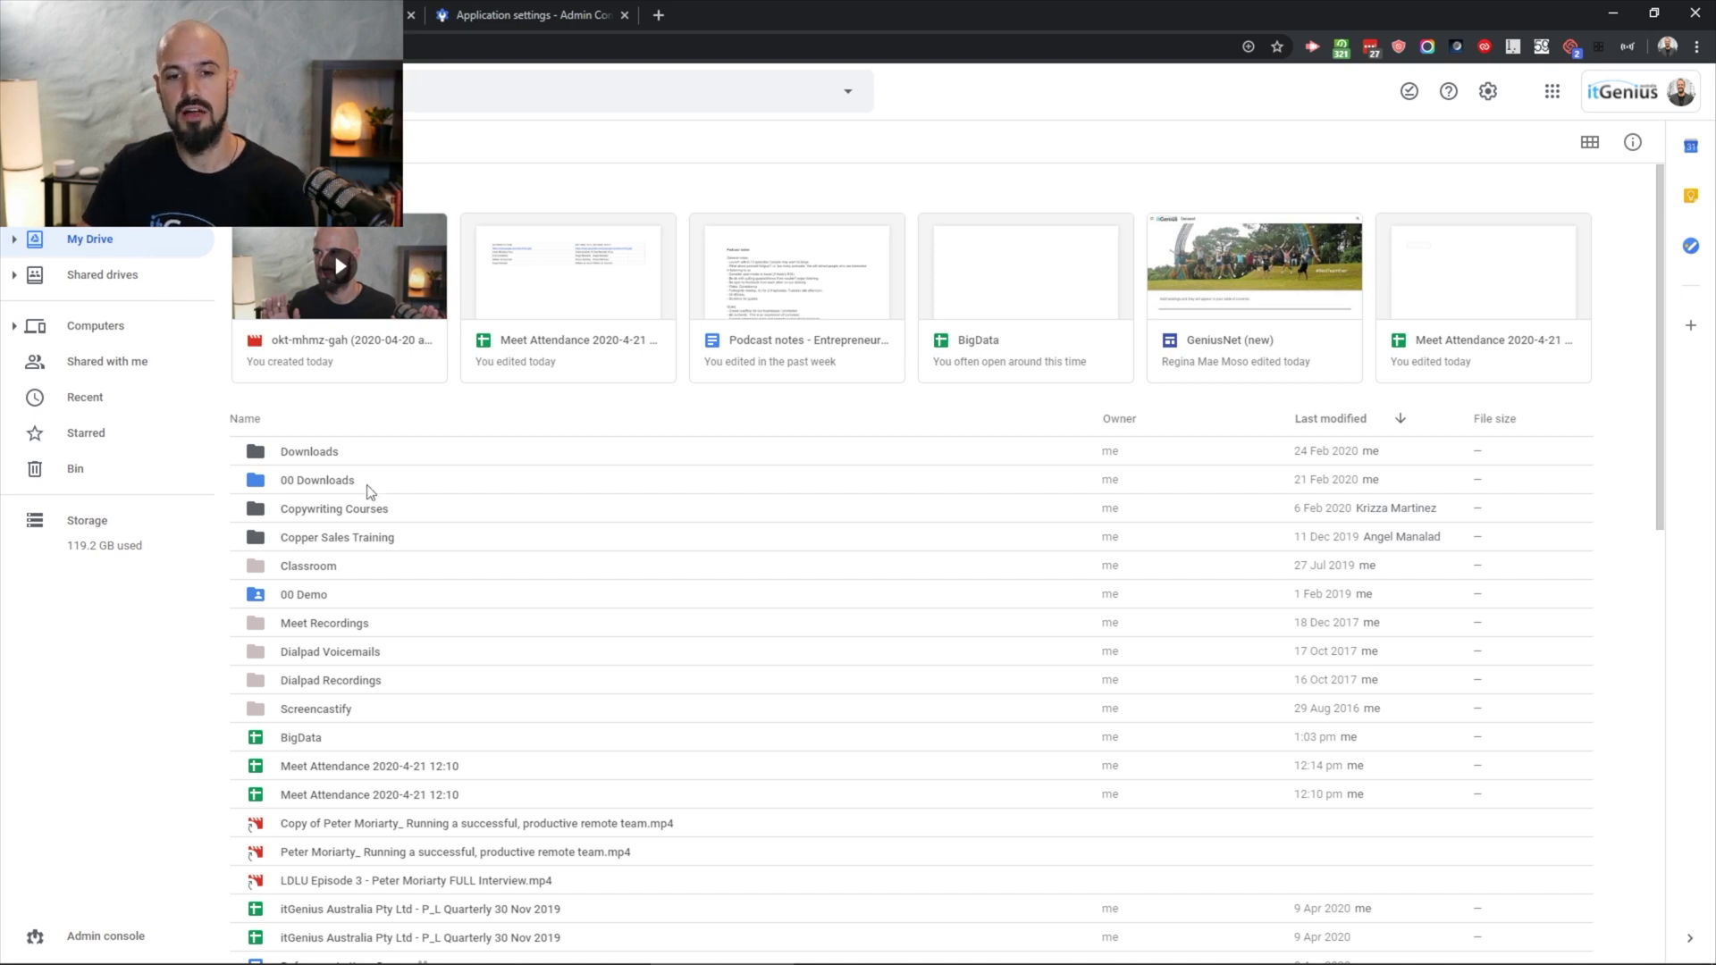
left_click(391, 627)
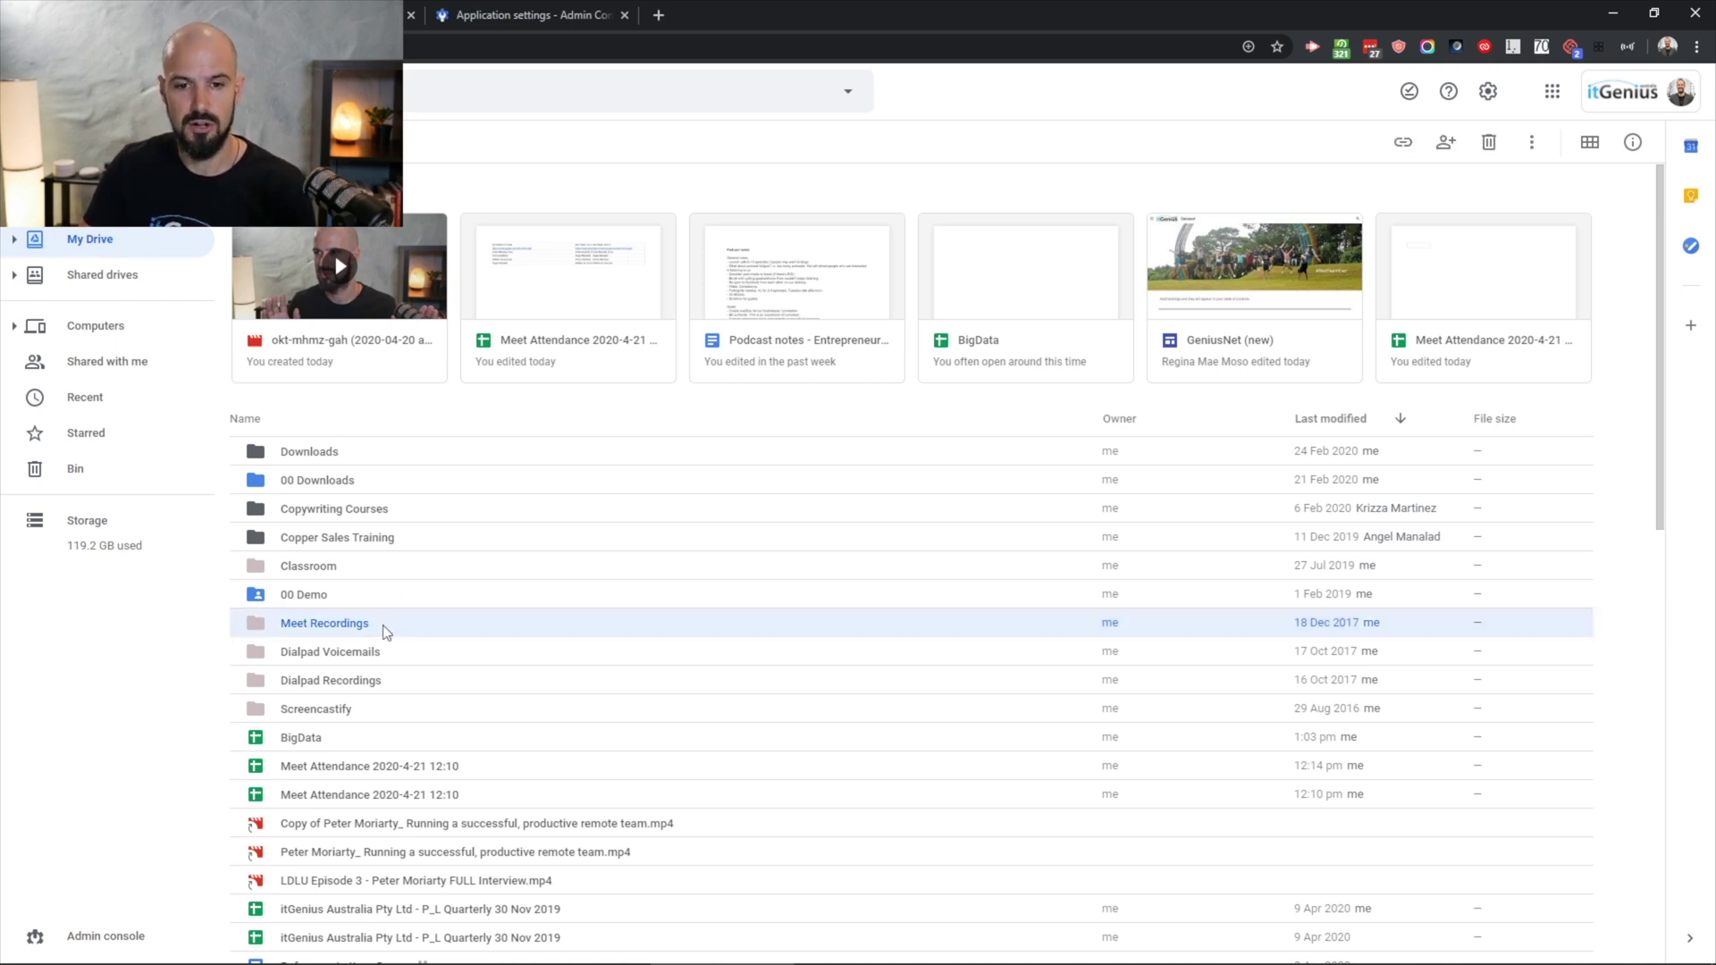
double_click(386, 632)
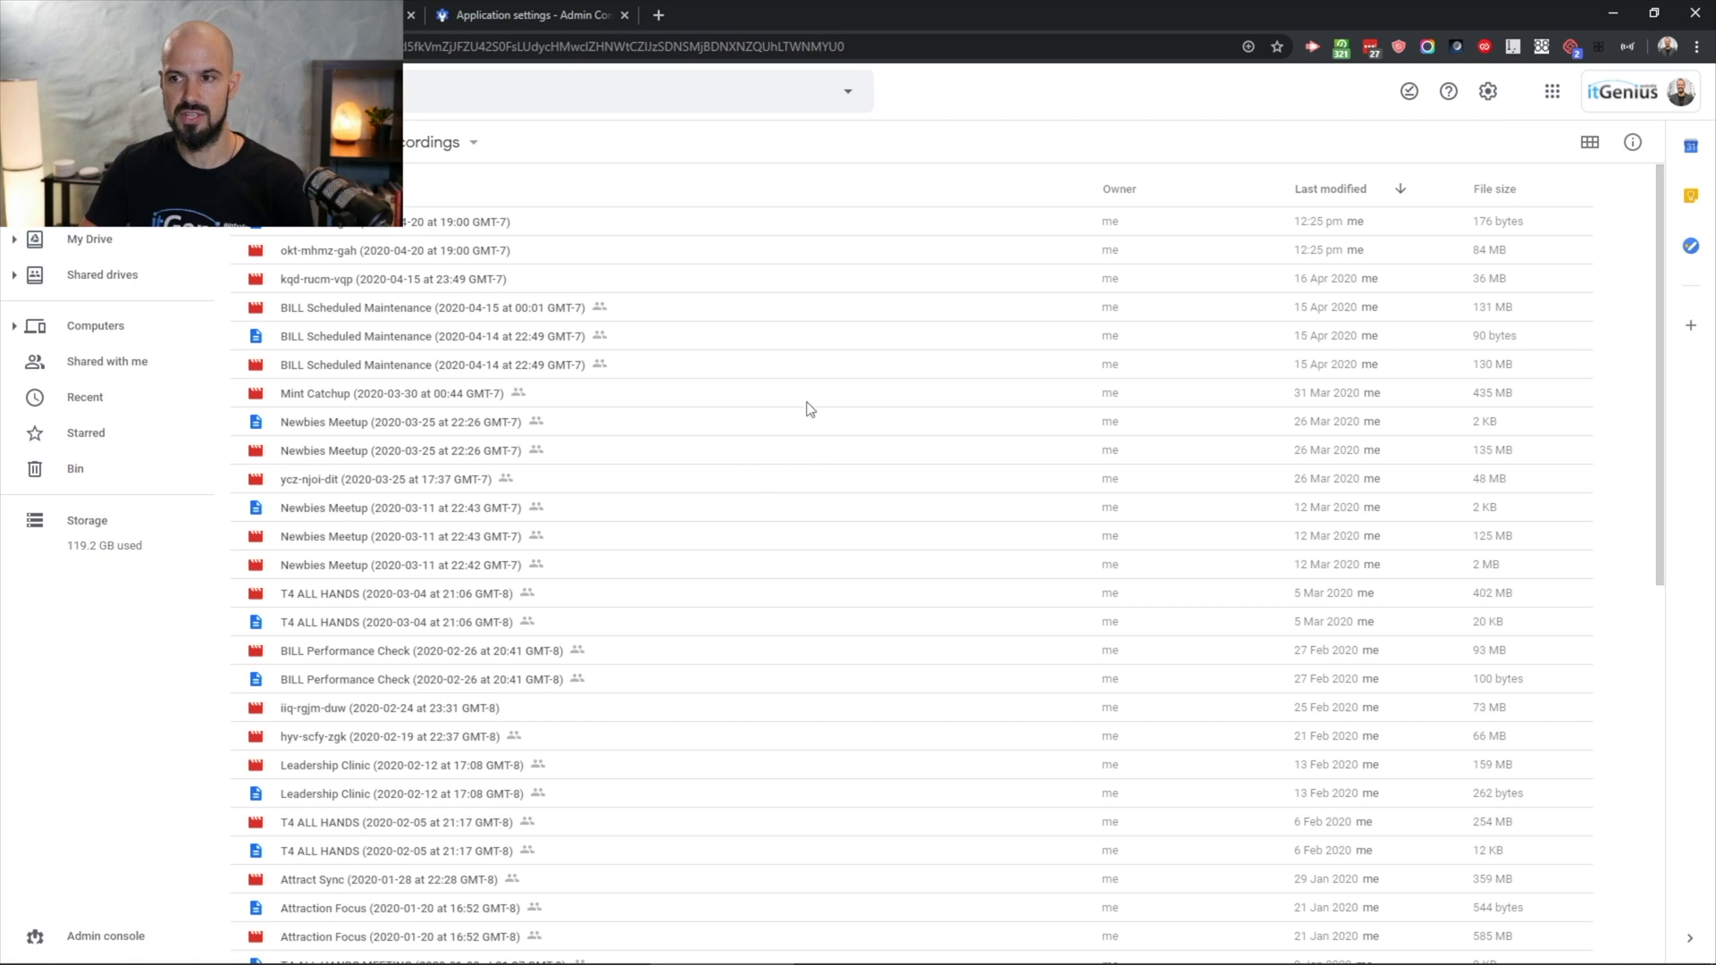
left_click(617, 251)
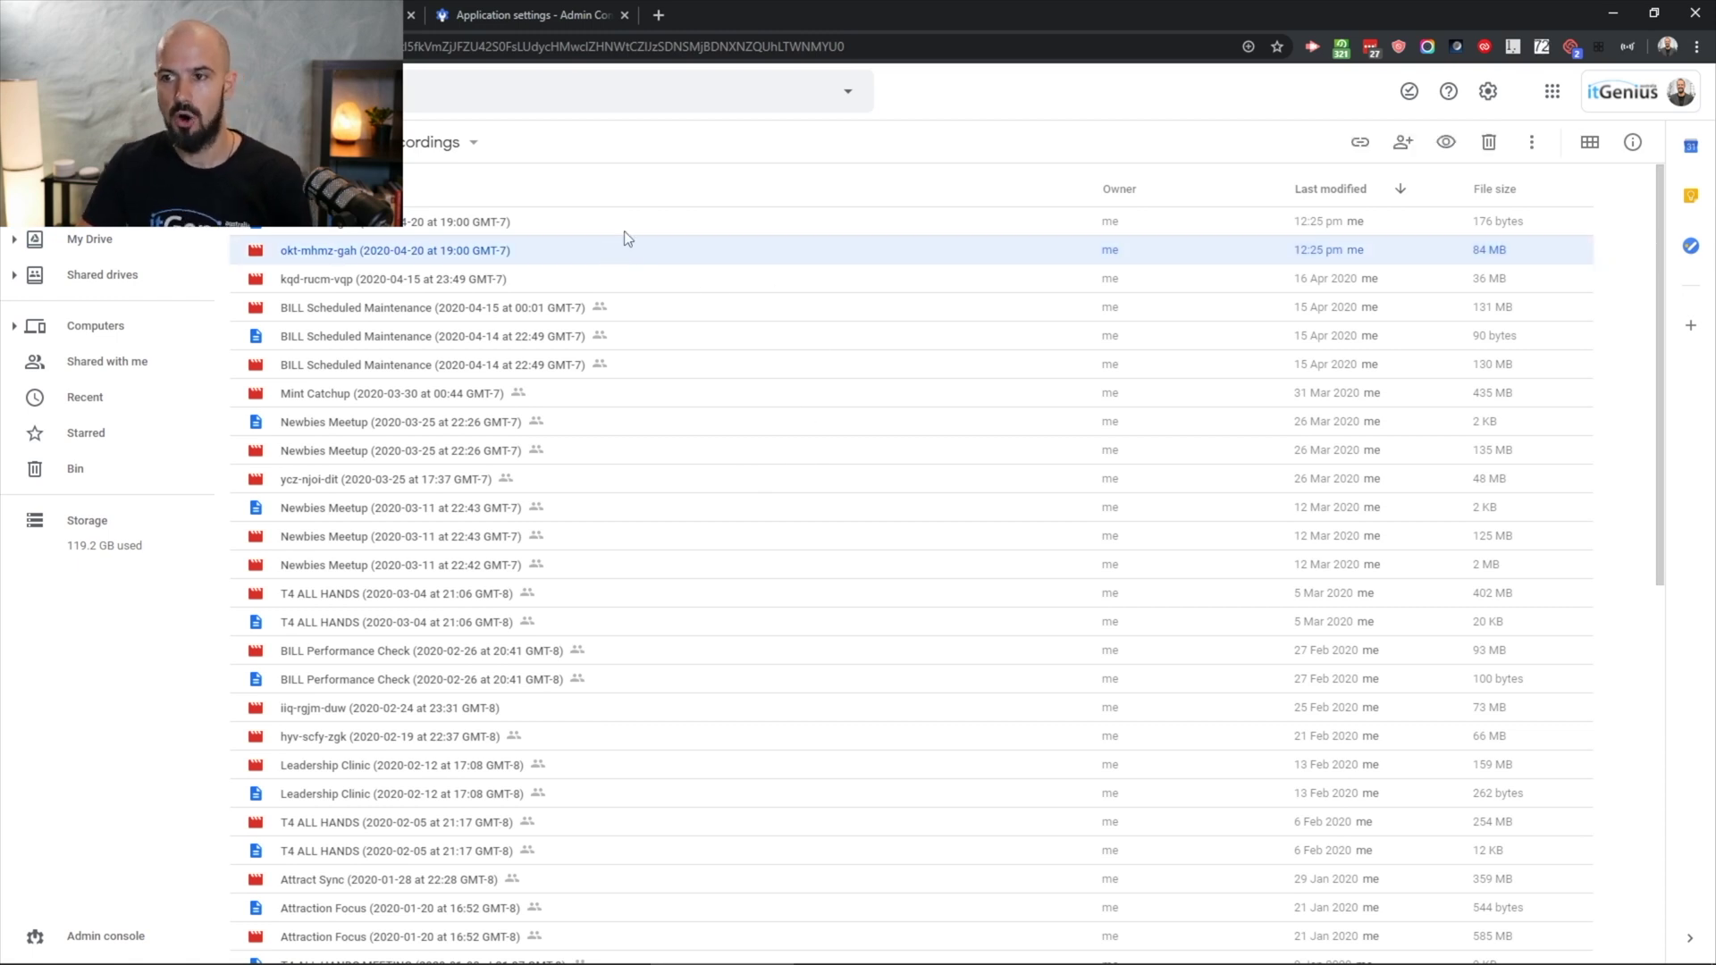
left_click(637, 220)
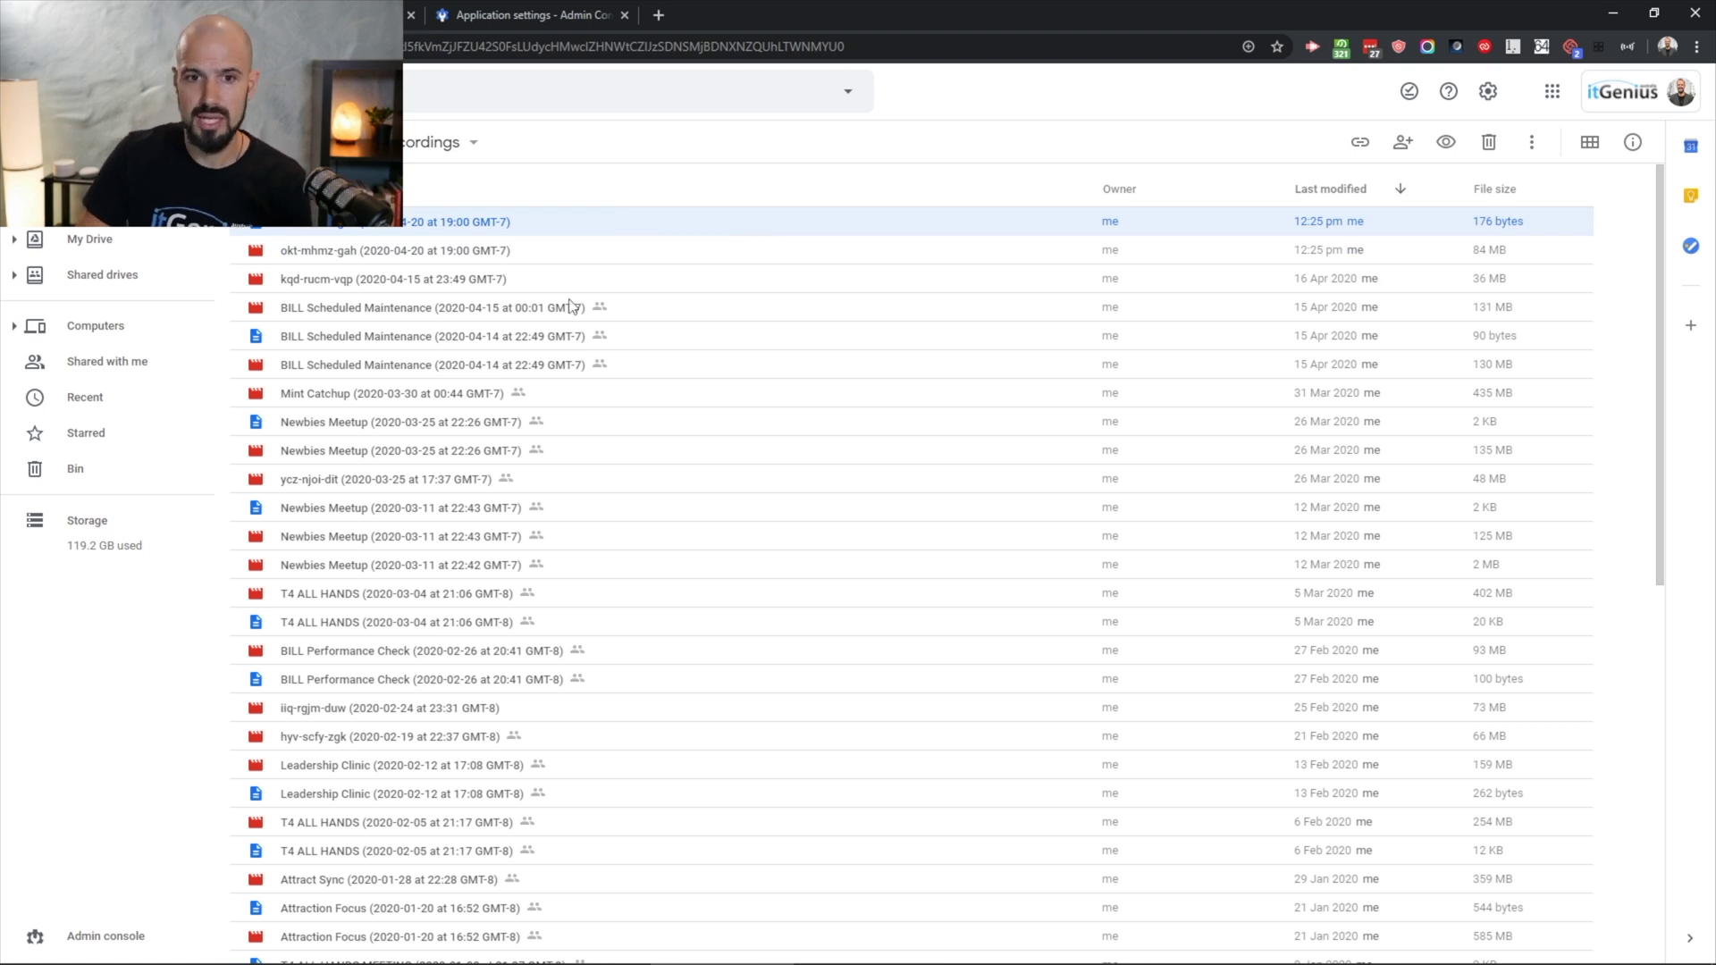
left_click(617, 311)
left_click(589, 397)
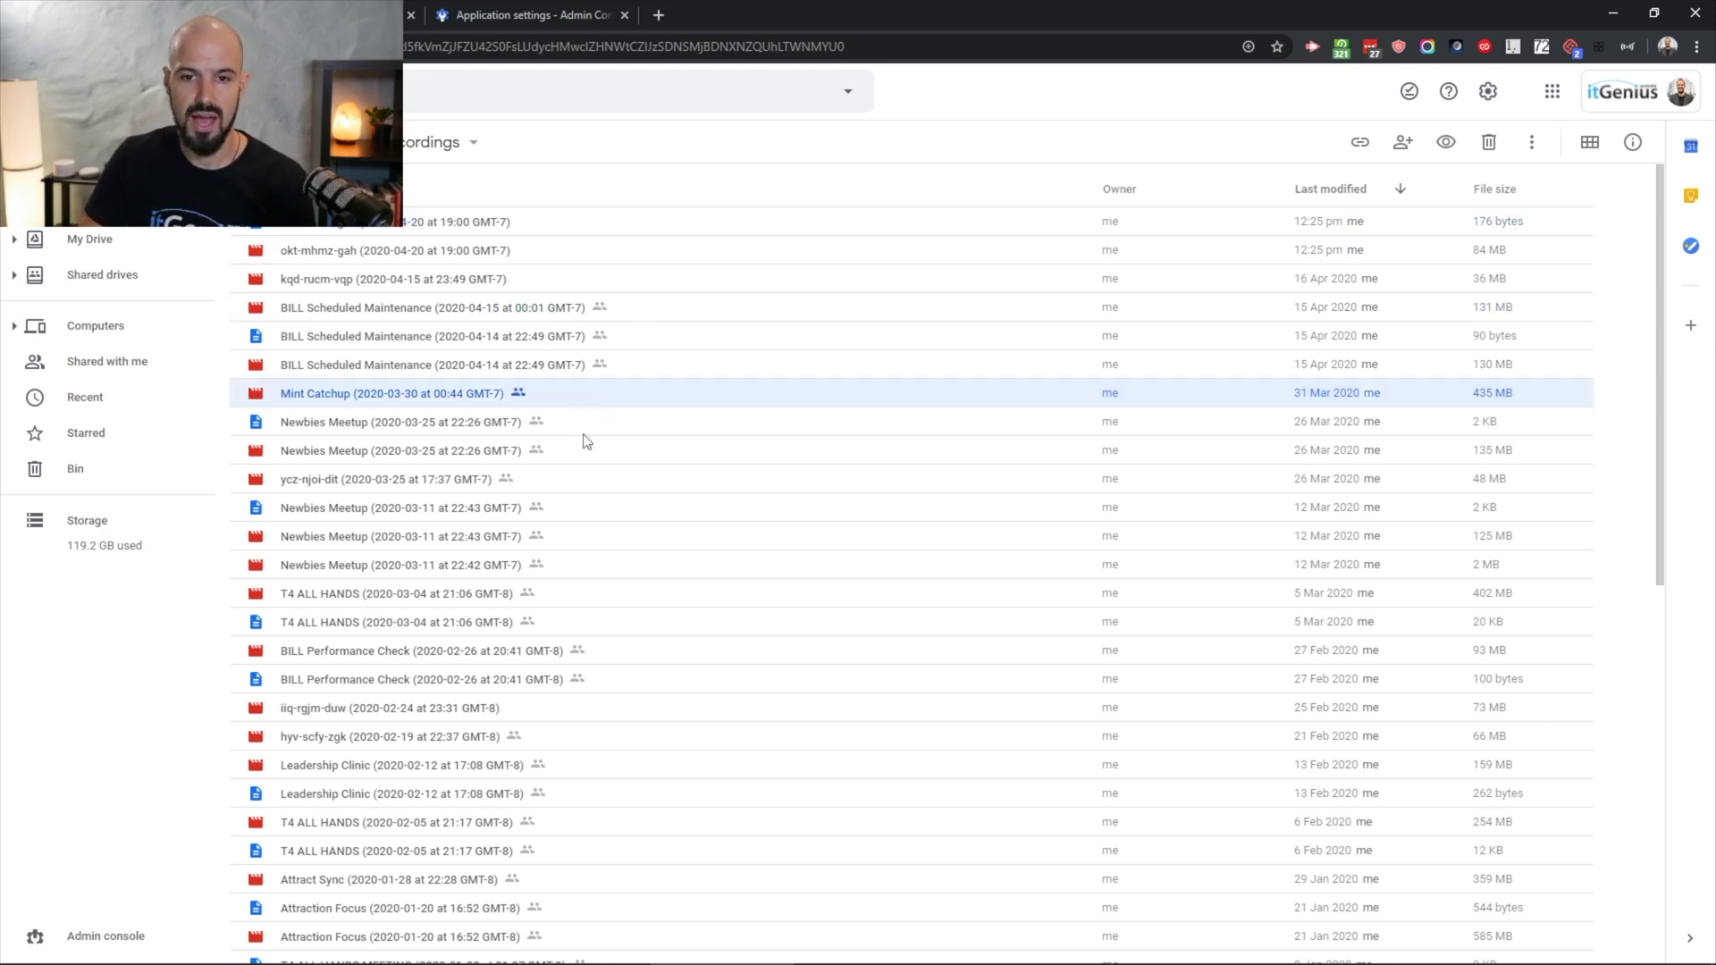
left_click(572, 514)
scroll(599, 487, "down", 2)
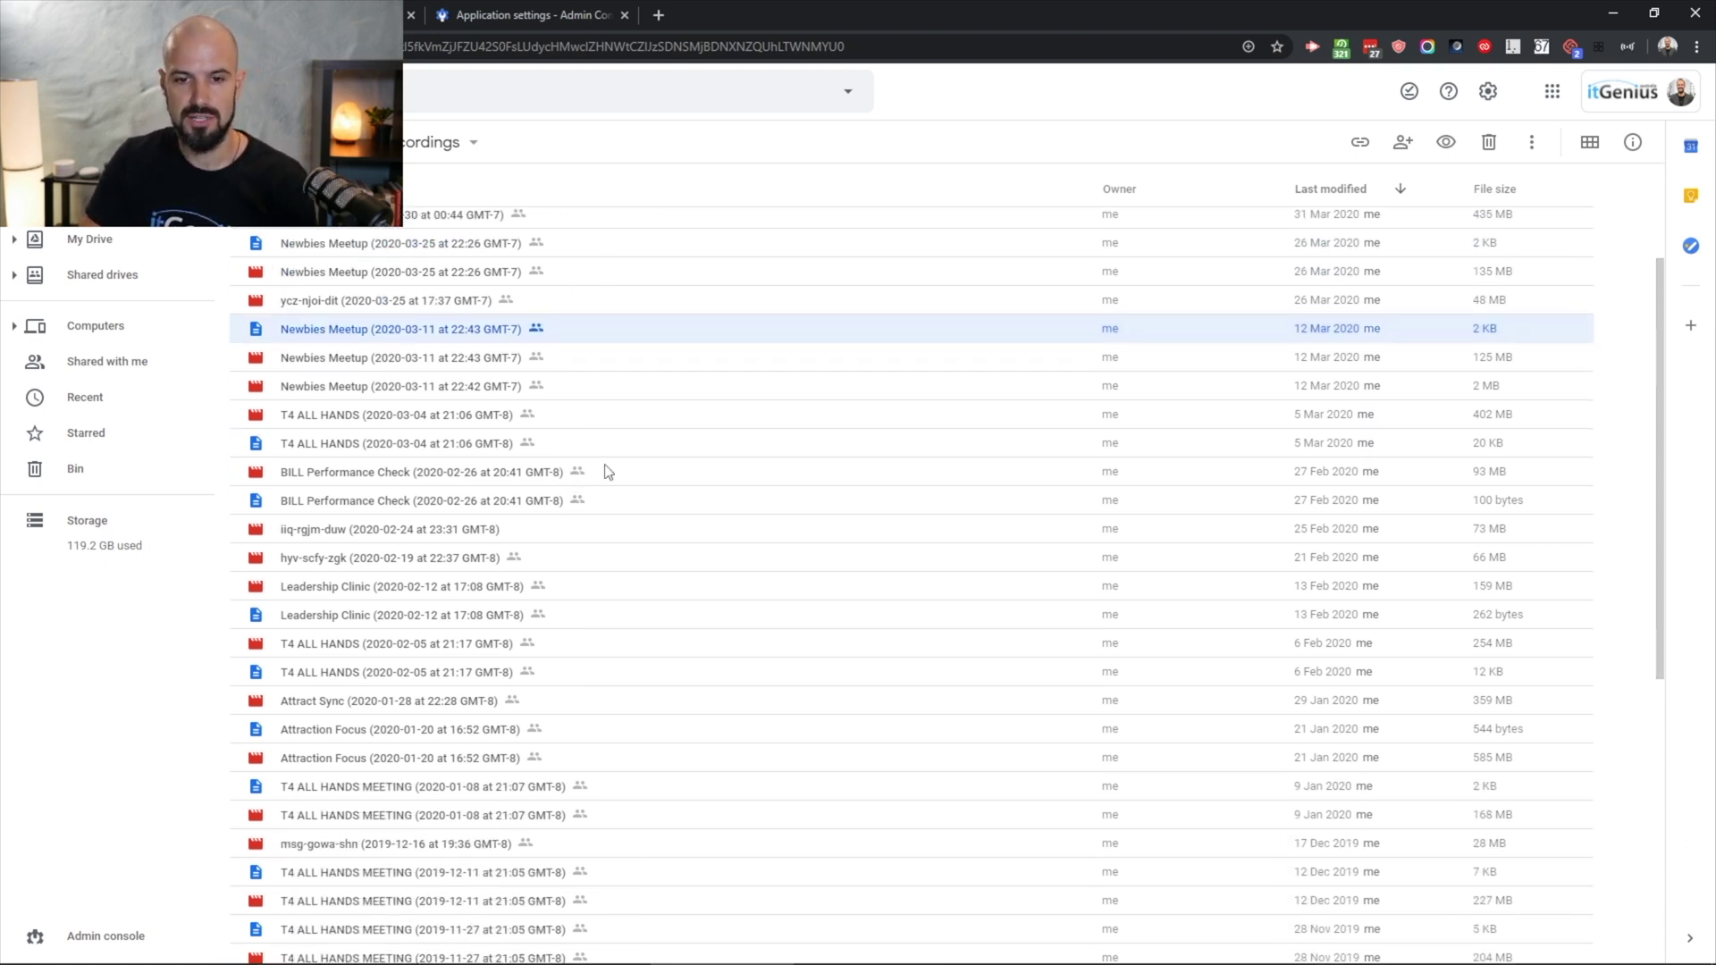
left_click(631, 416)
scroll(617, 463, "down", 2)
scroll(617, 463, "up", 4)
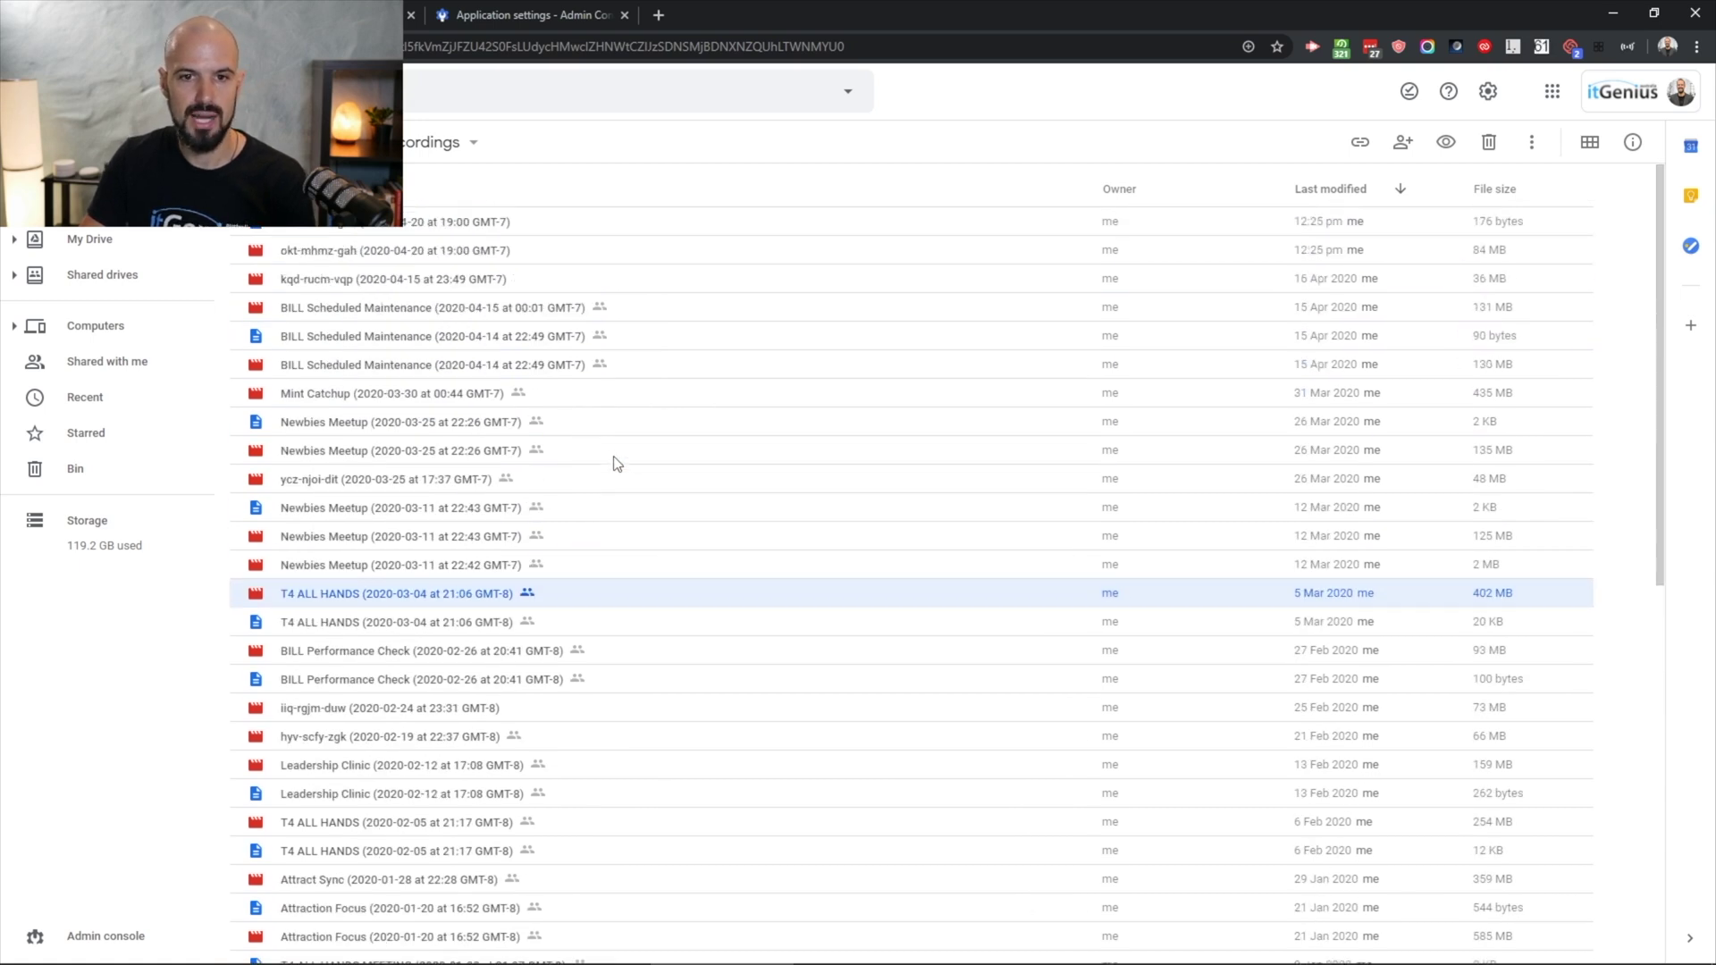
left_click(690, 253)
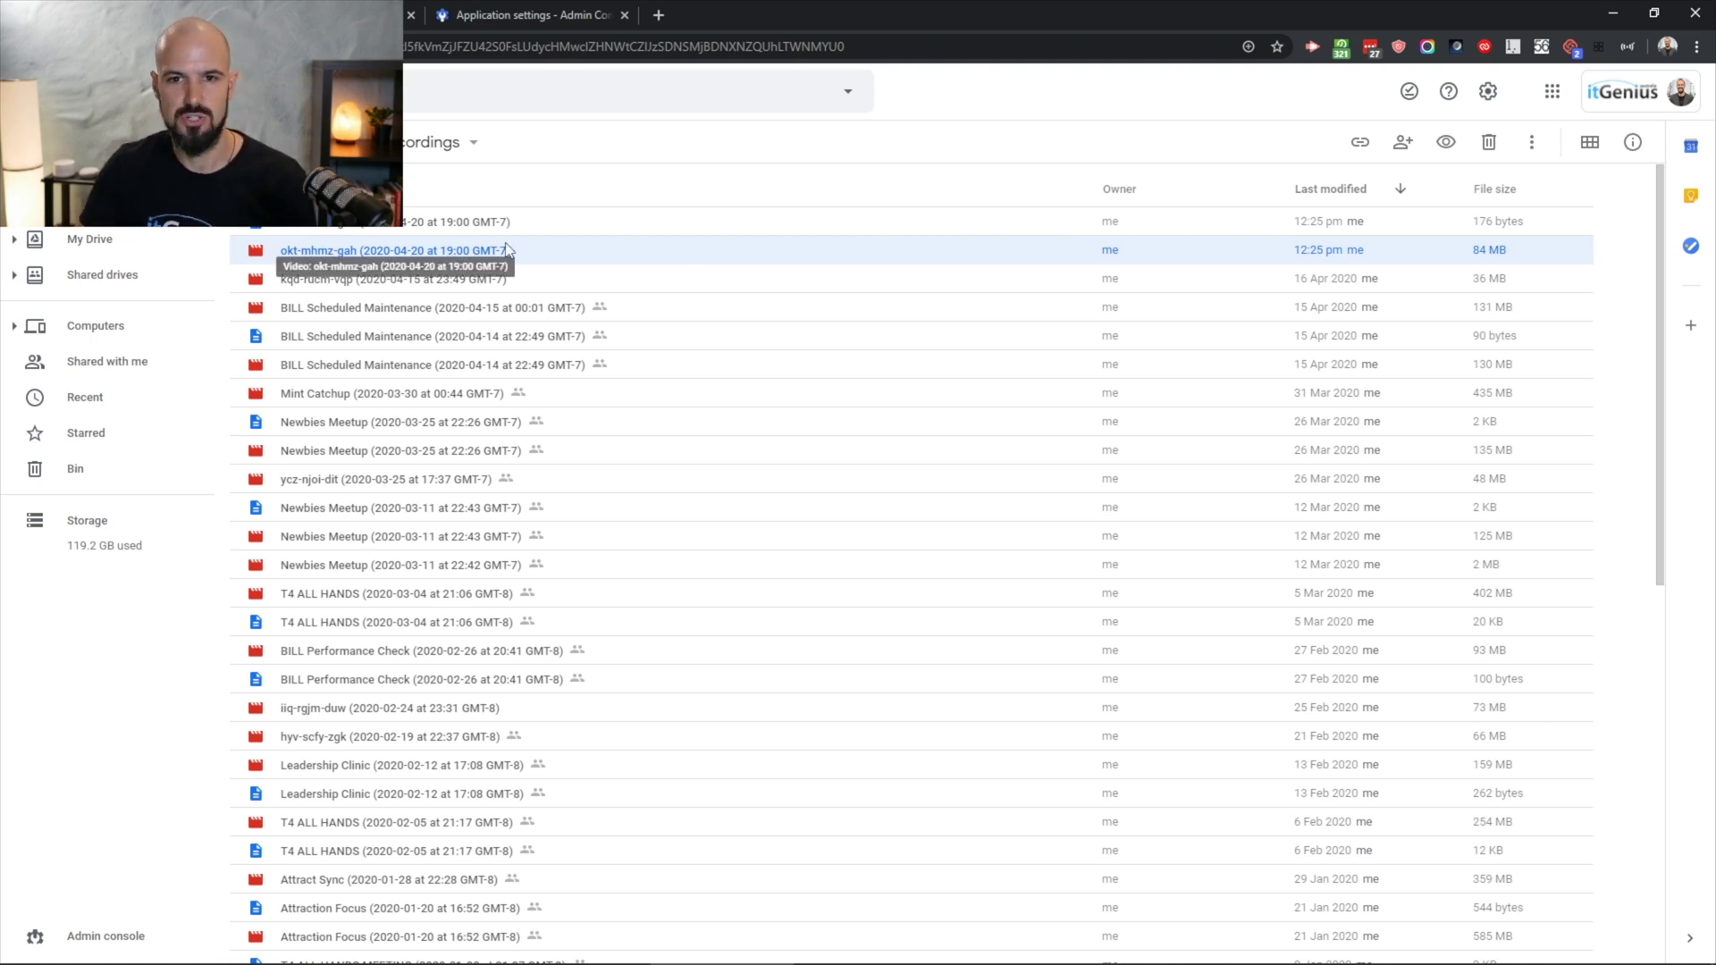
double_click(553, 249)
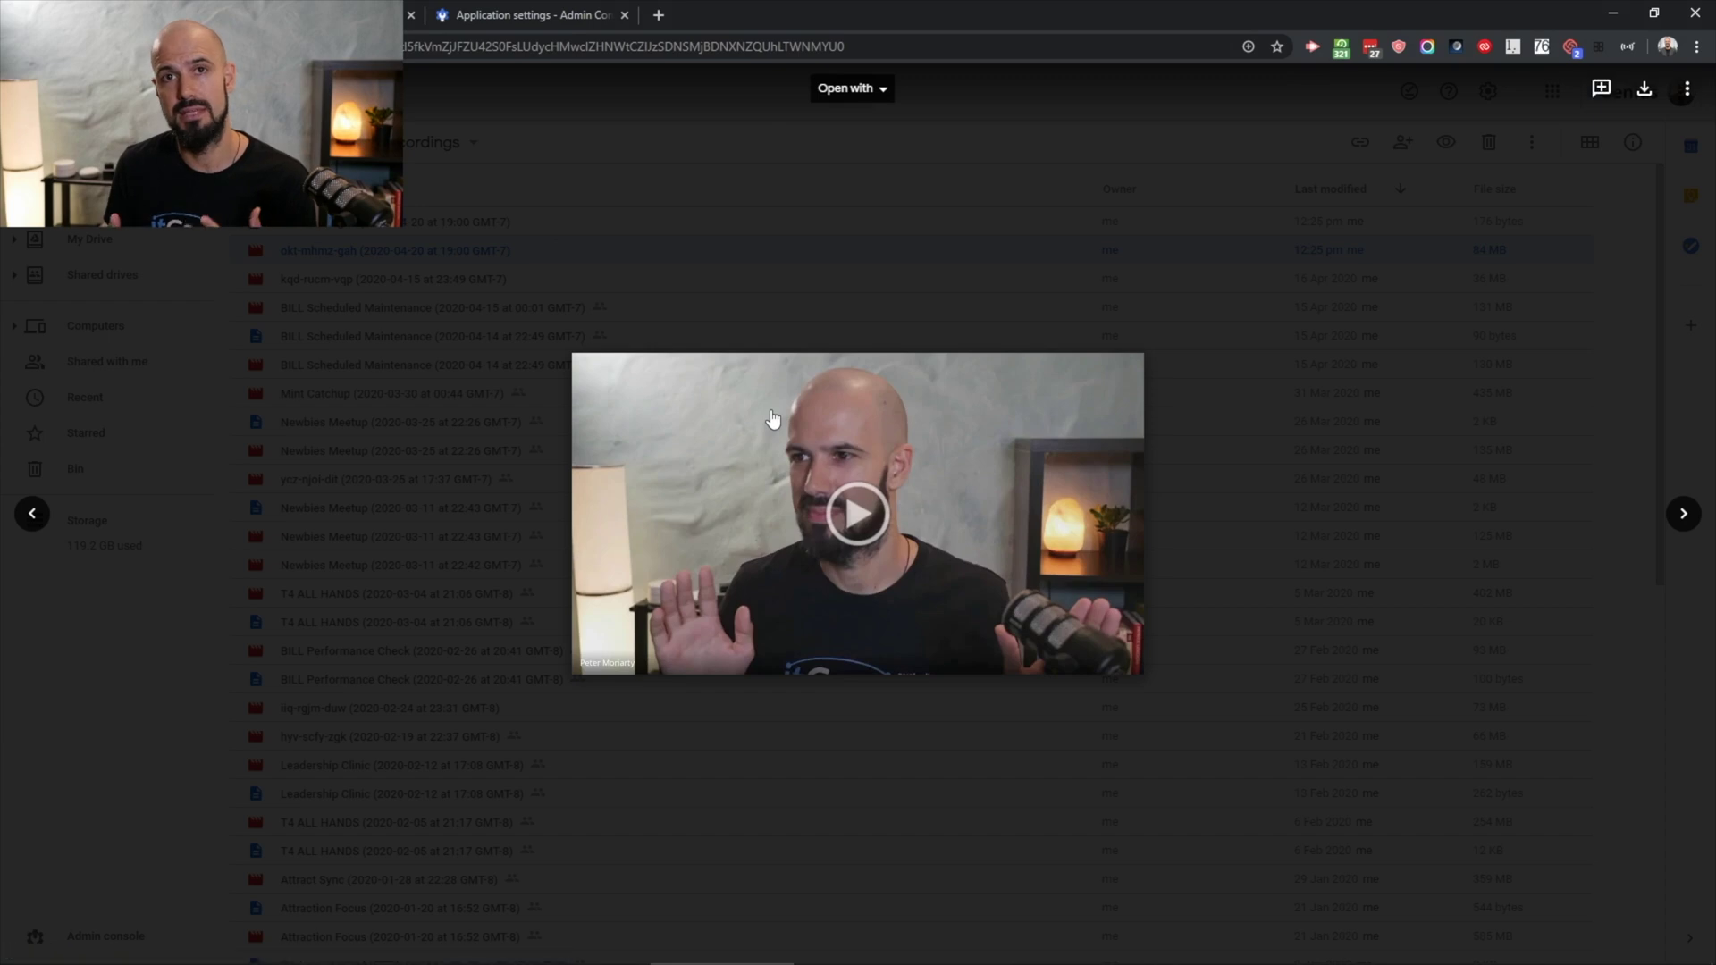
left_click(875, 507)
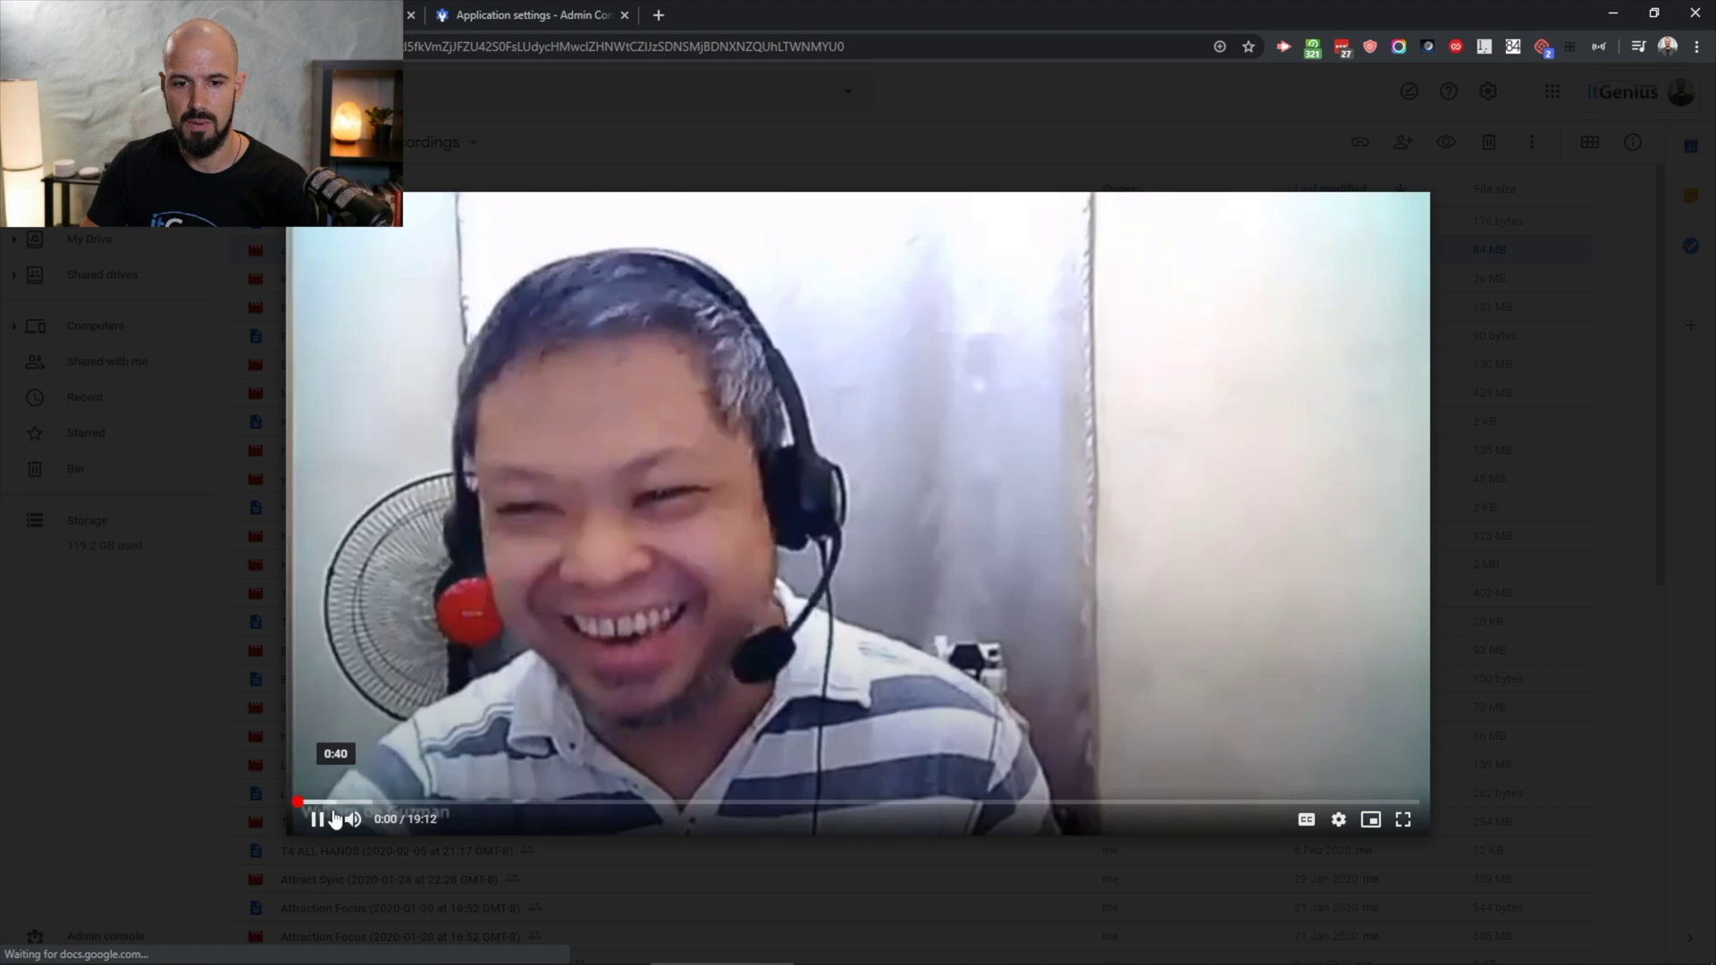
left_click(319, 819)
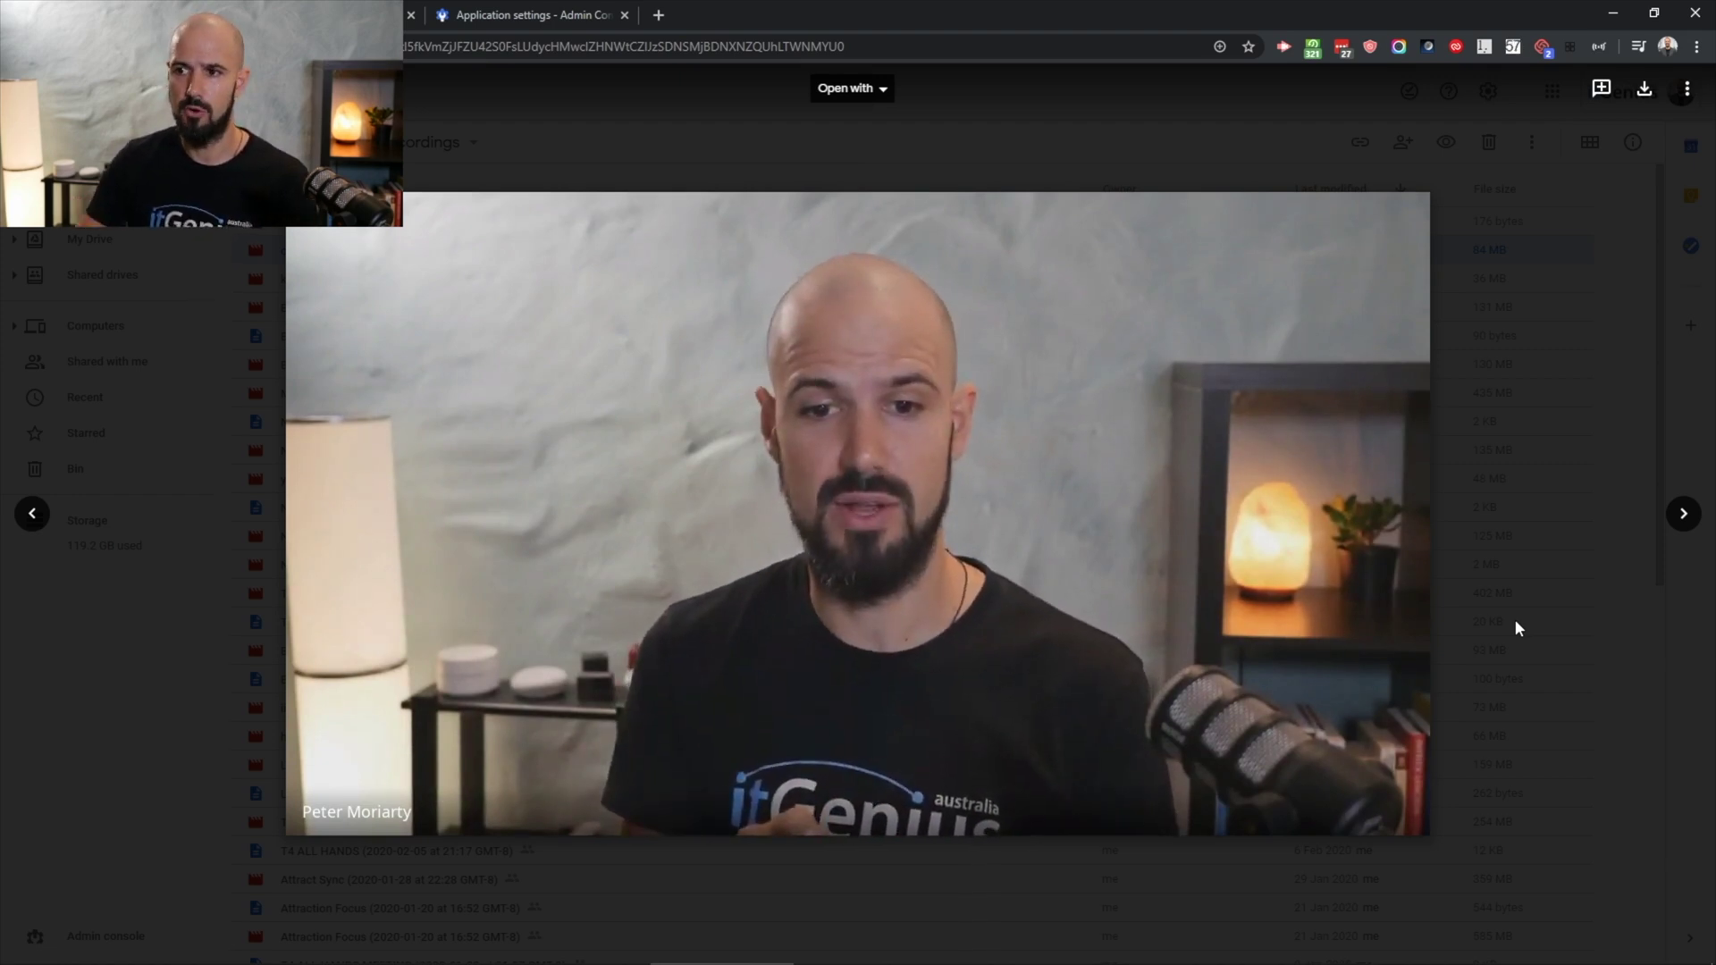
left_click(942, 146)
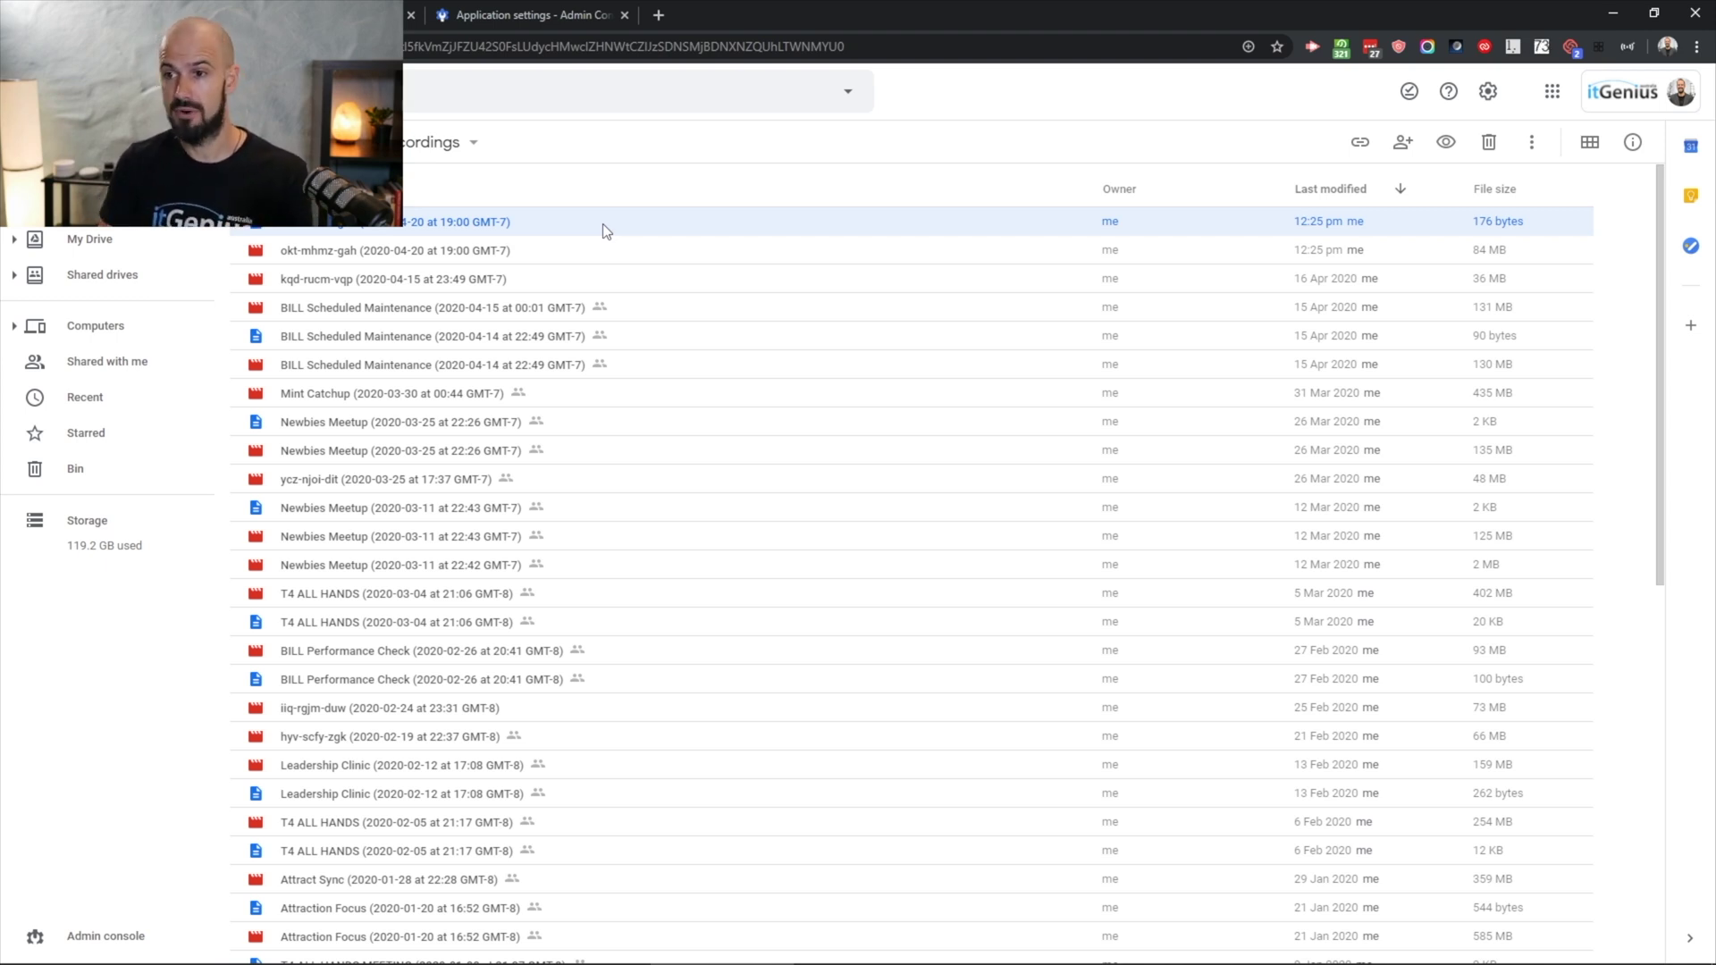
Step: Select the okt-mhmz-gah video together with its chat file and choose to move them
left_click(581, 241)
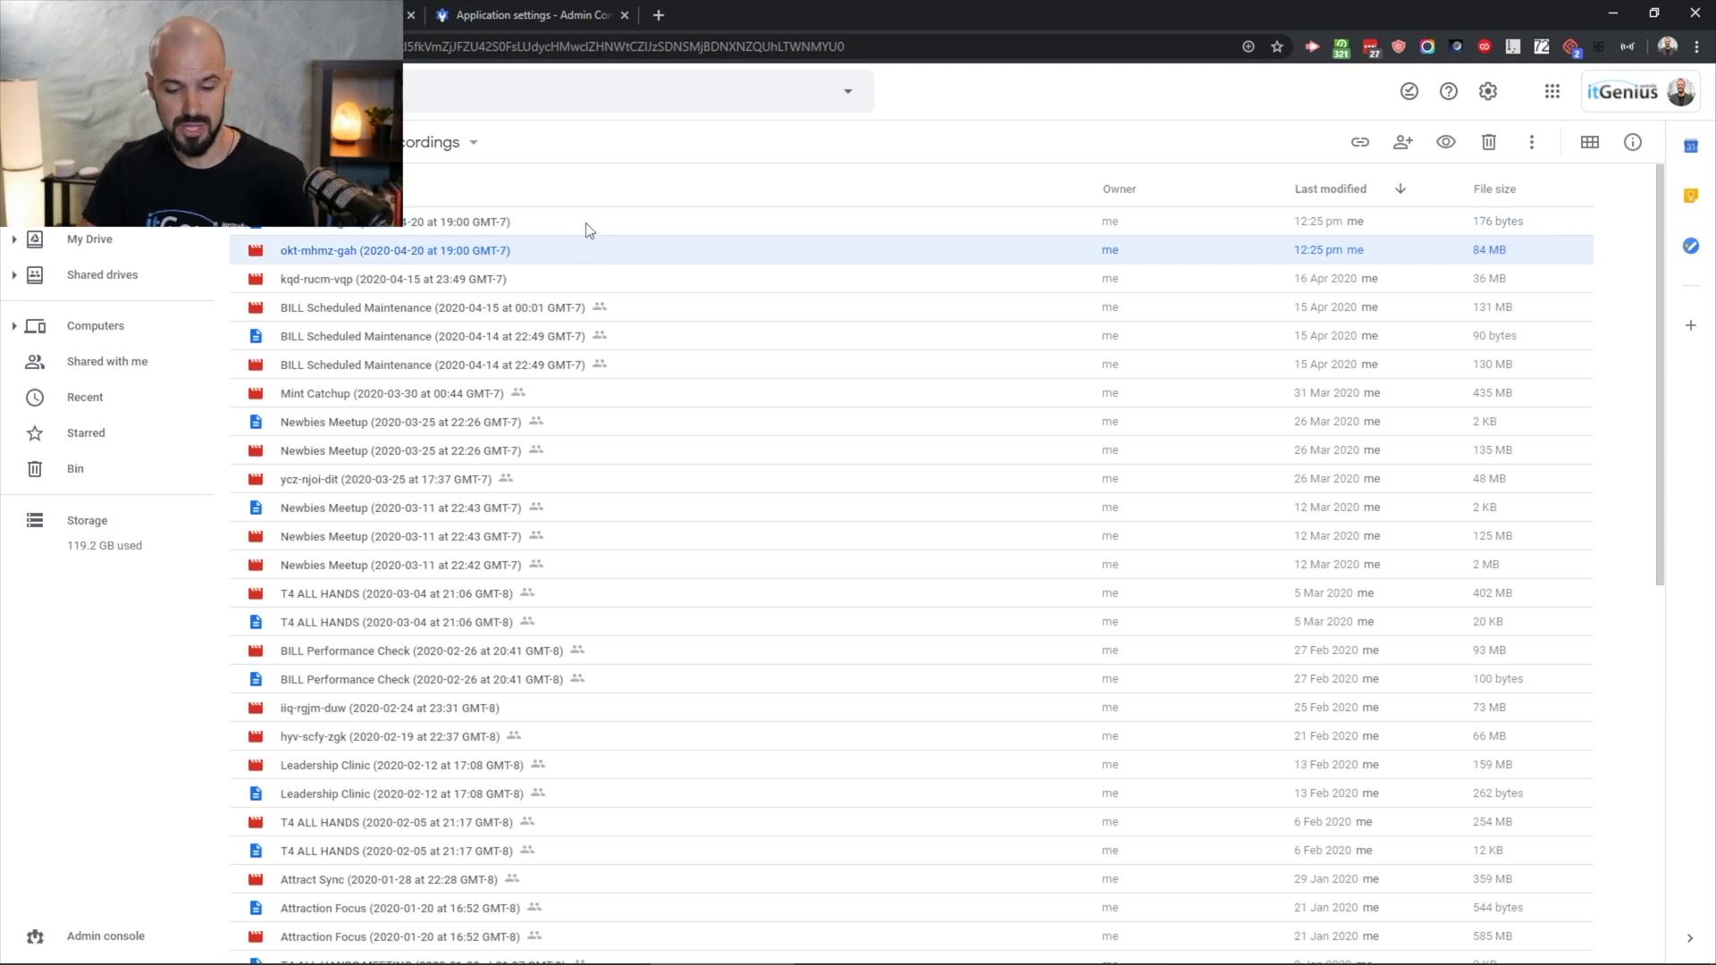
left_click(586, 222, "shift")
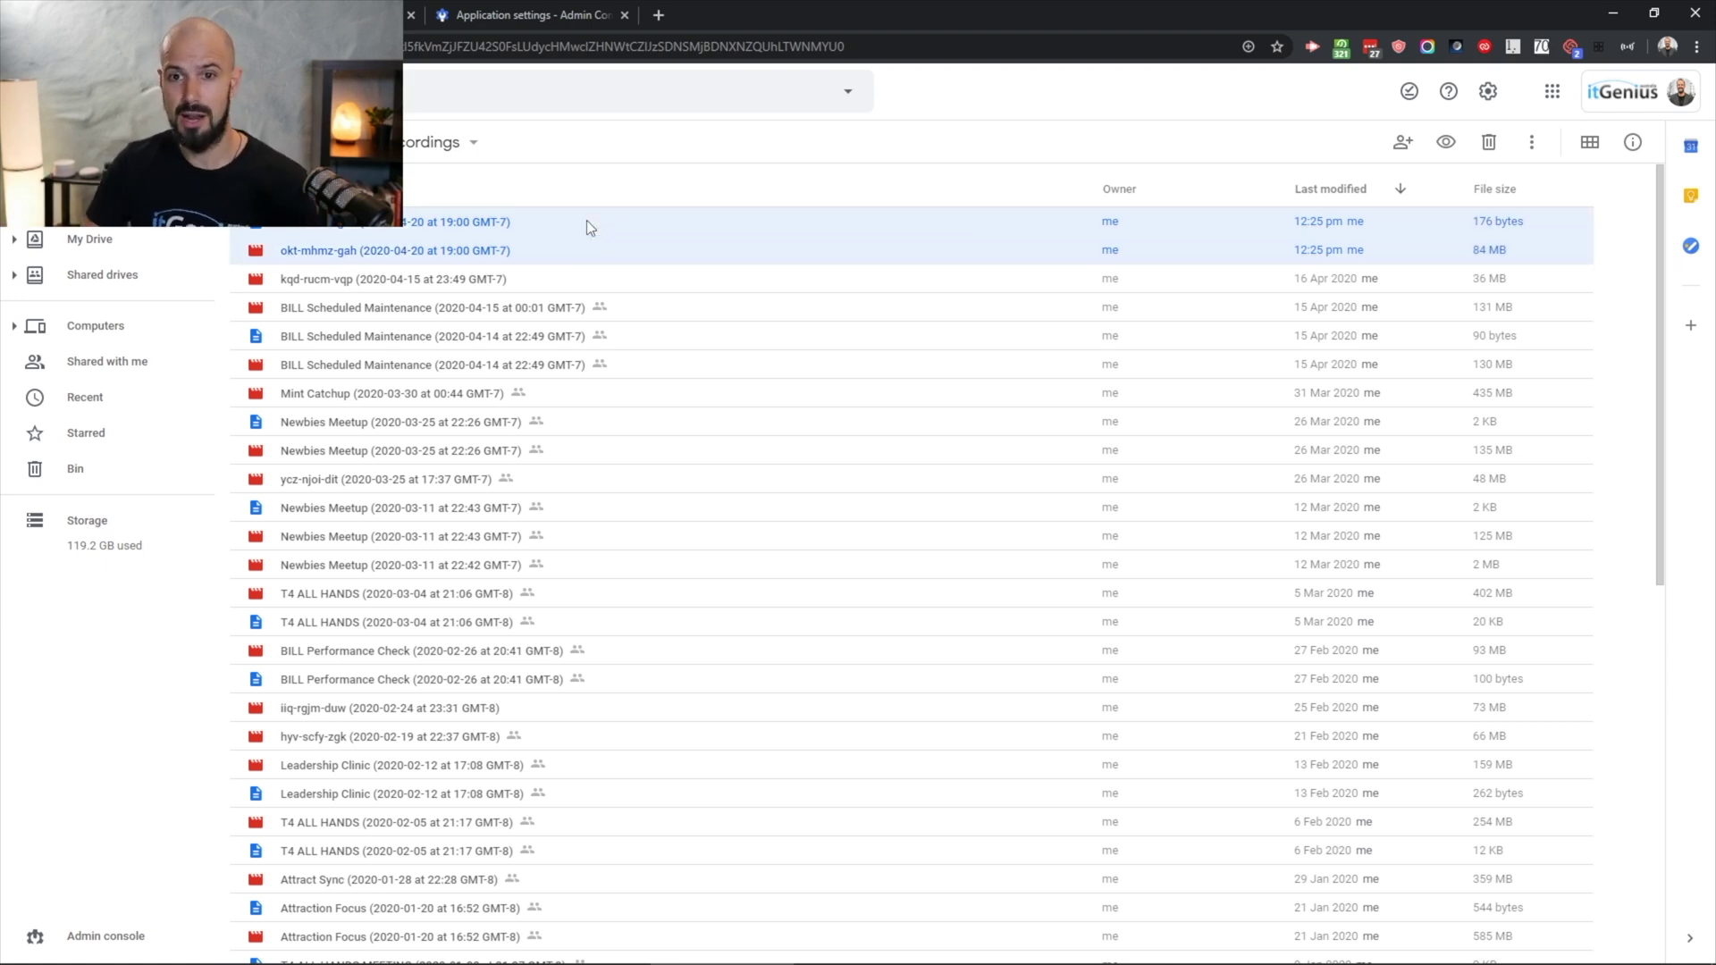
right_click(586, 222)
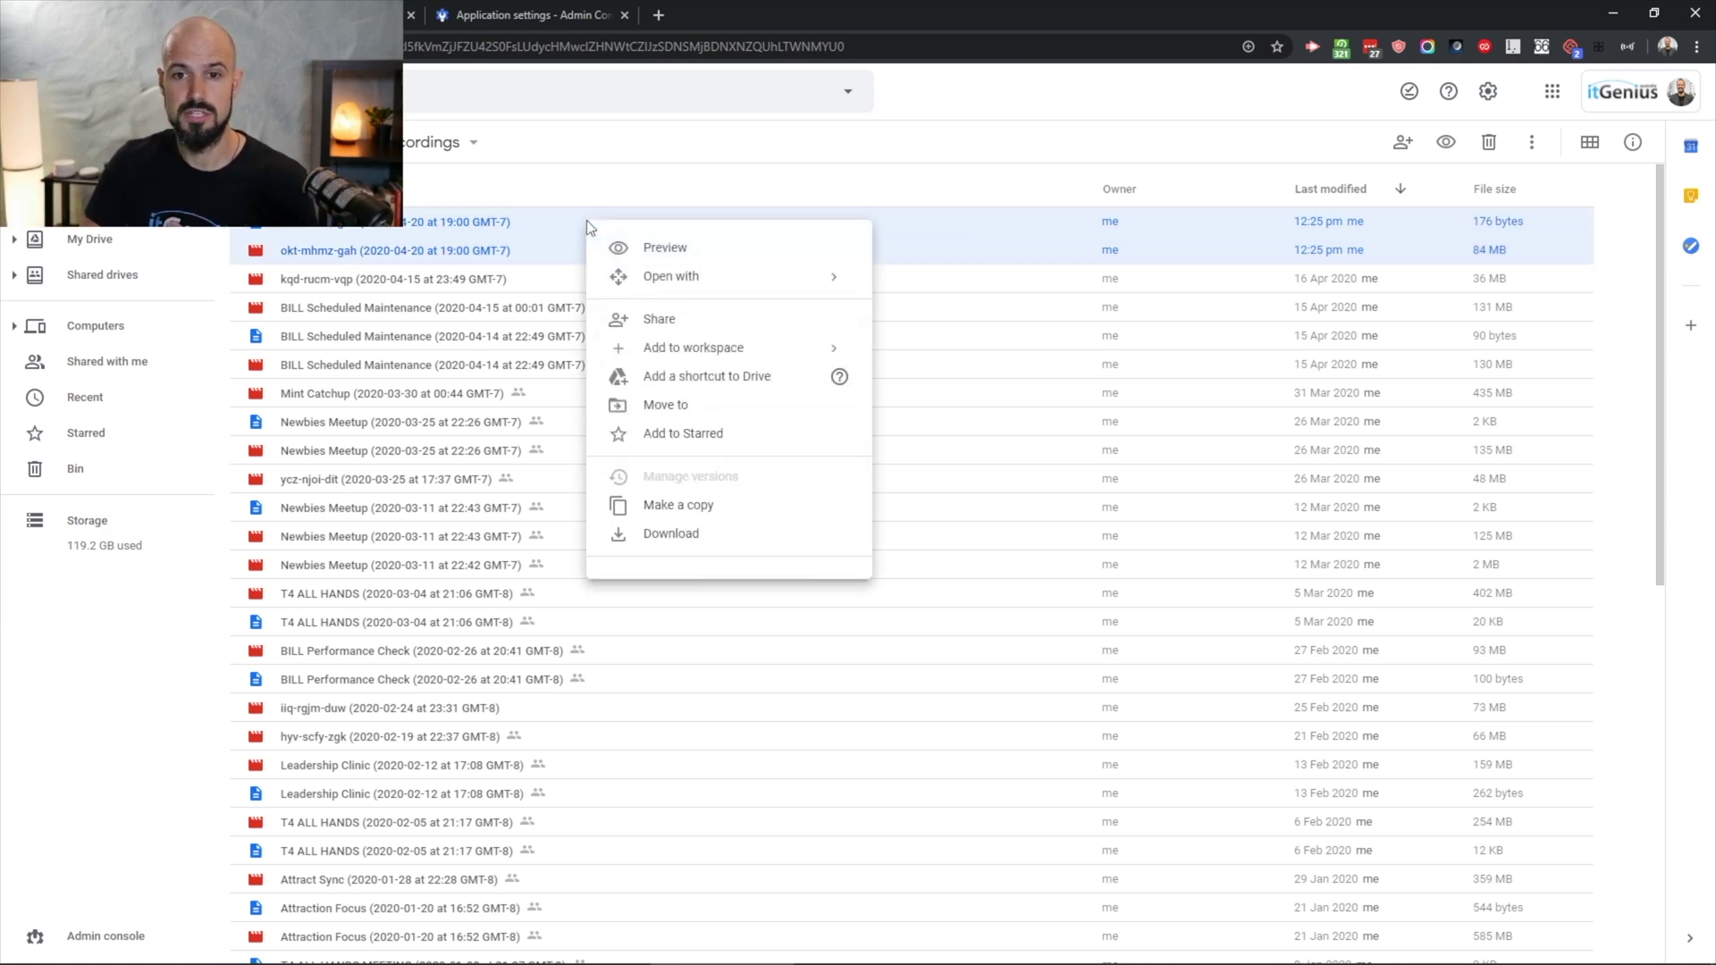
left_click(728, 414)
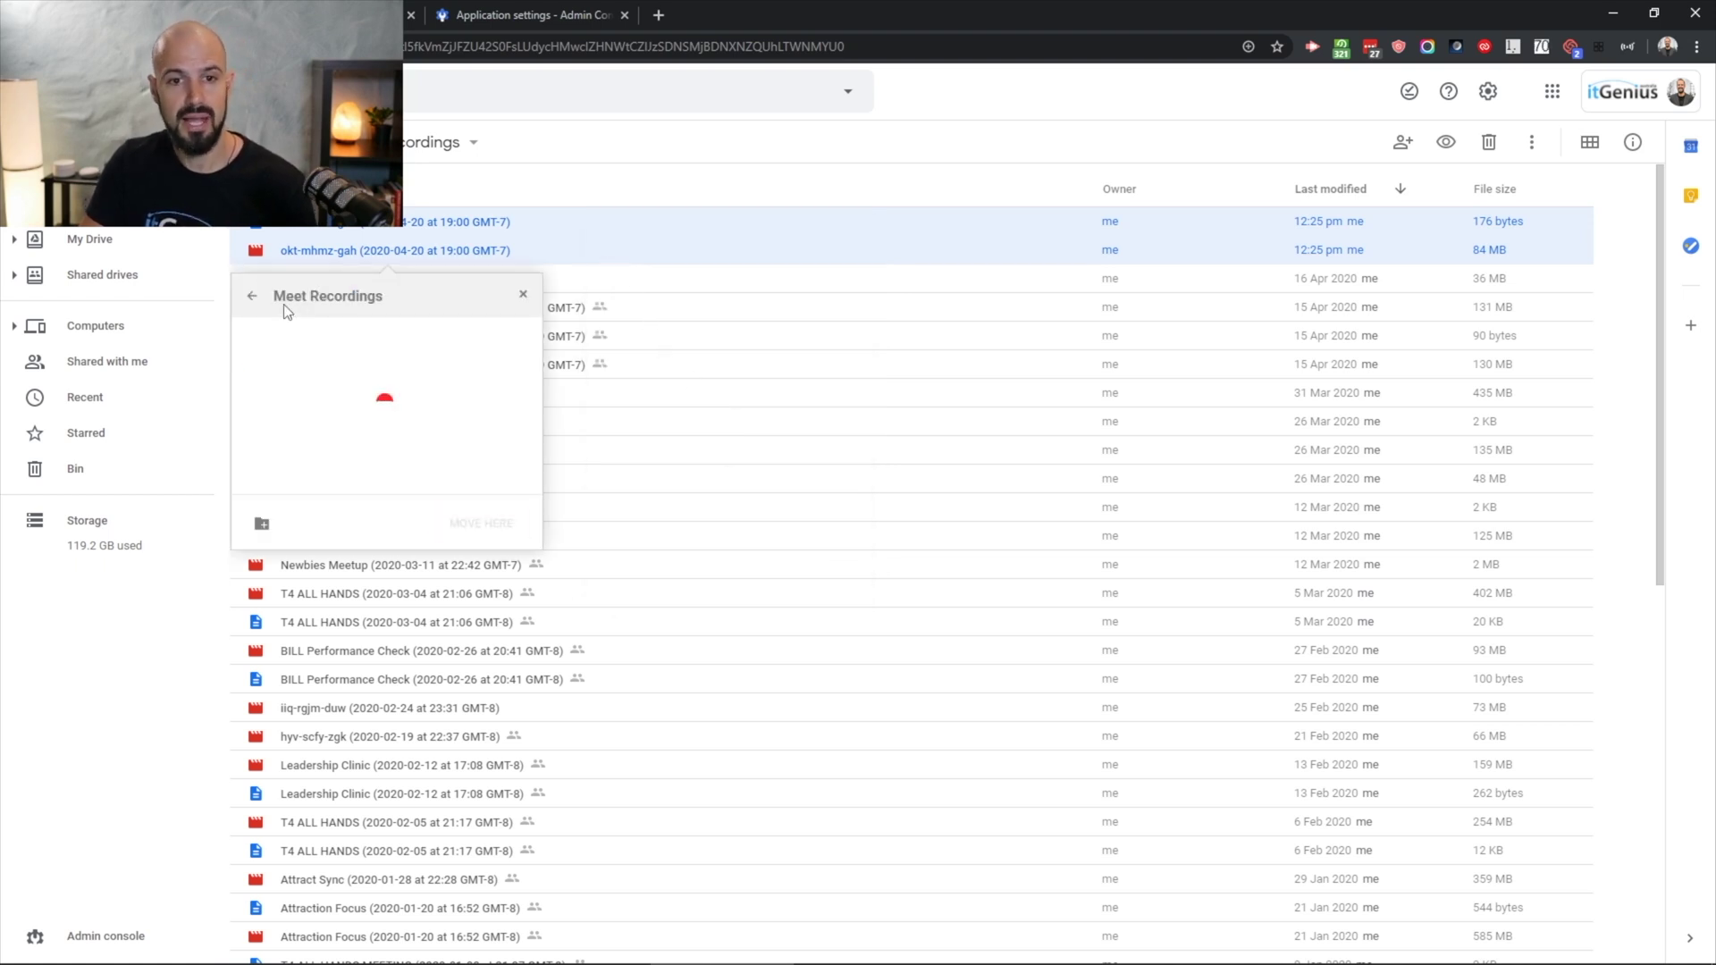
Step: Move both files into the 200421 folder on the D2 Attract shared drive and confirm
left_click(265, 301)
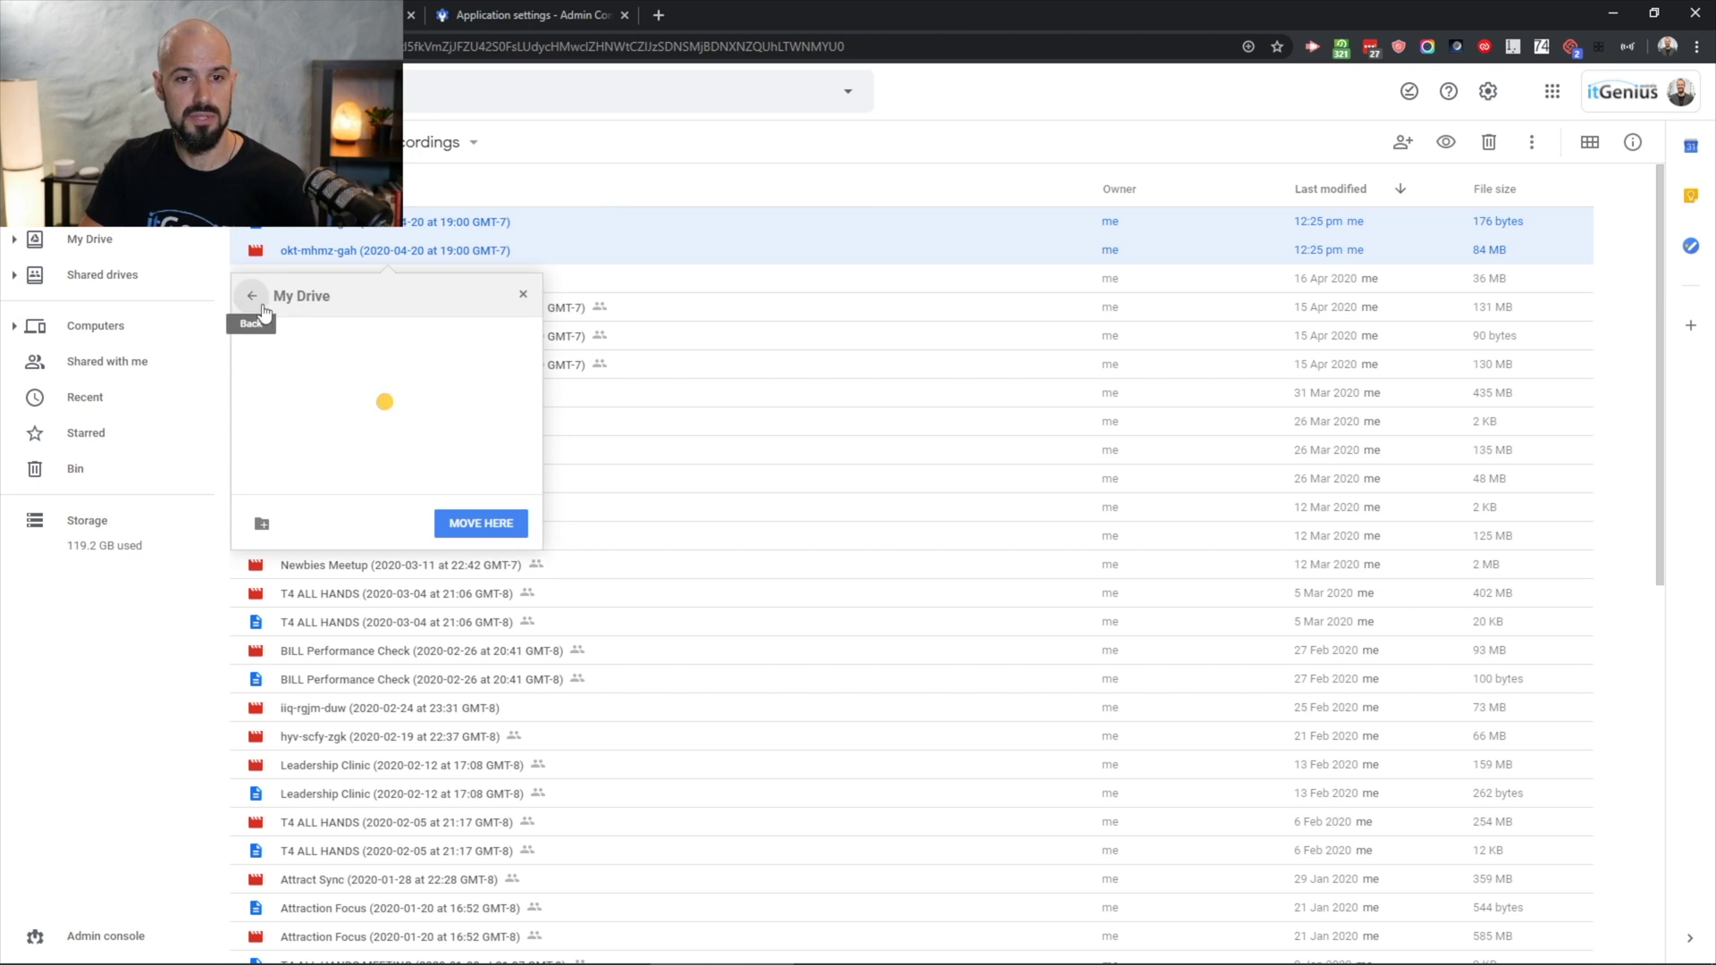
left_click(257, 299)
left_click(361, 367)
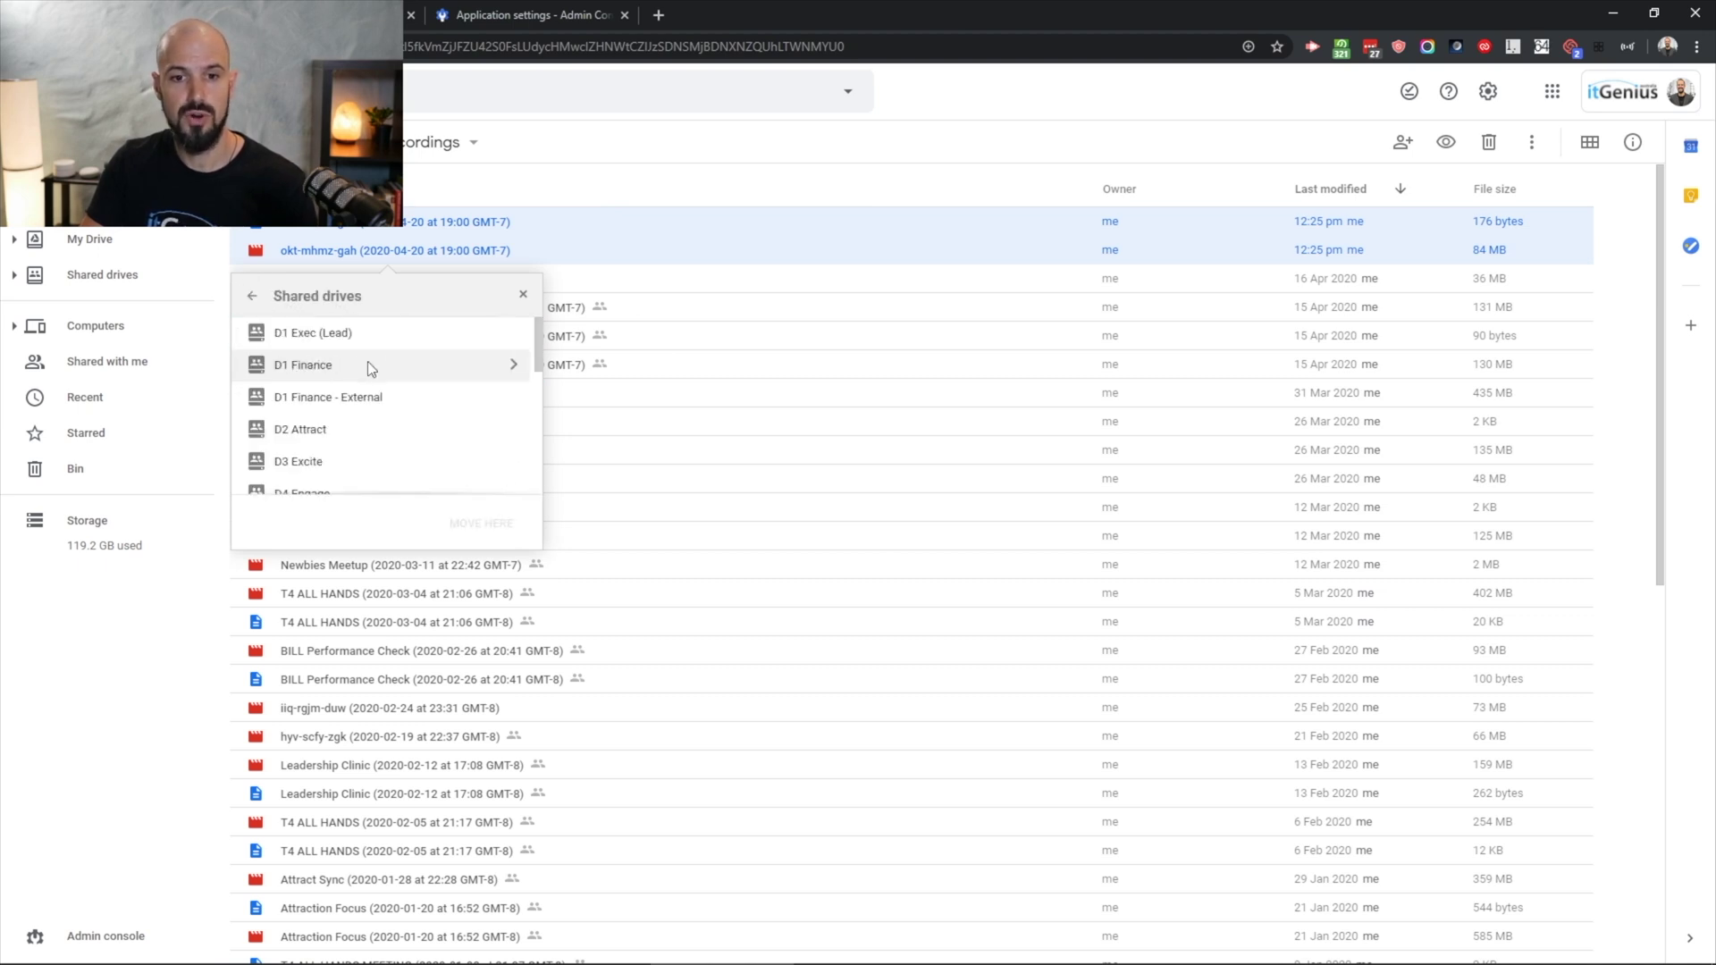
left_click(365, 429)
left_click(367, 428)
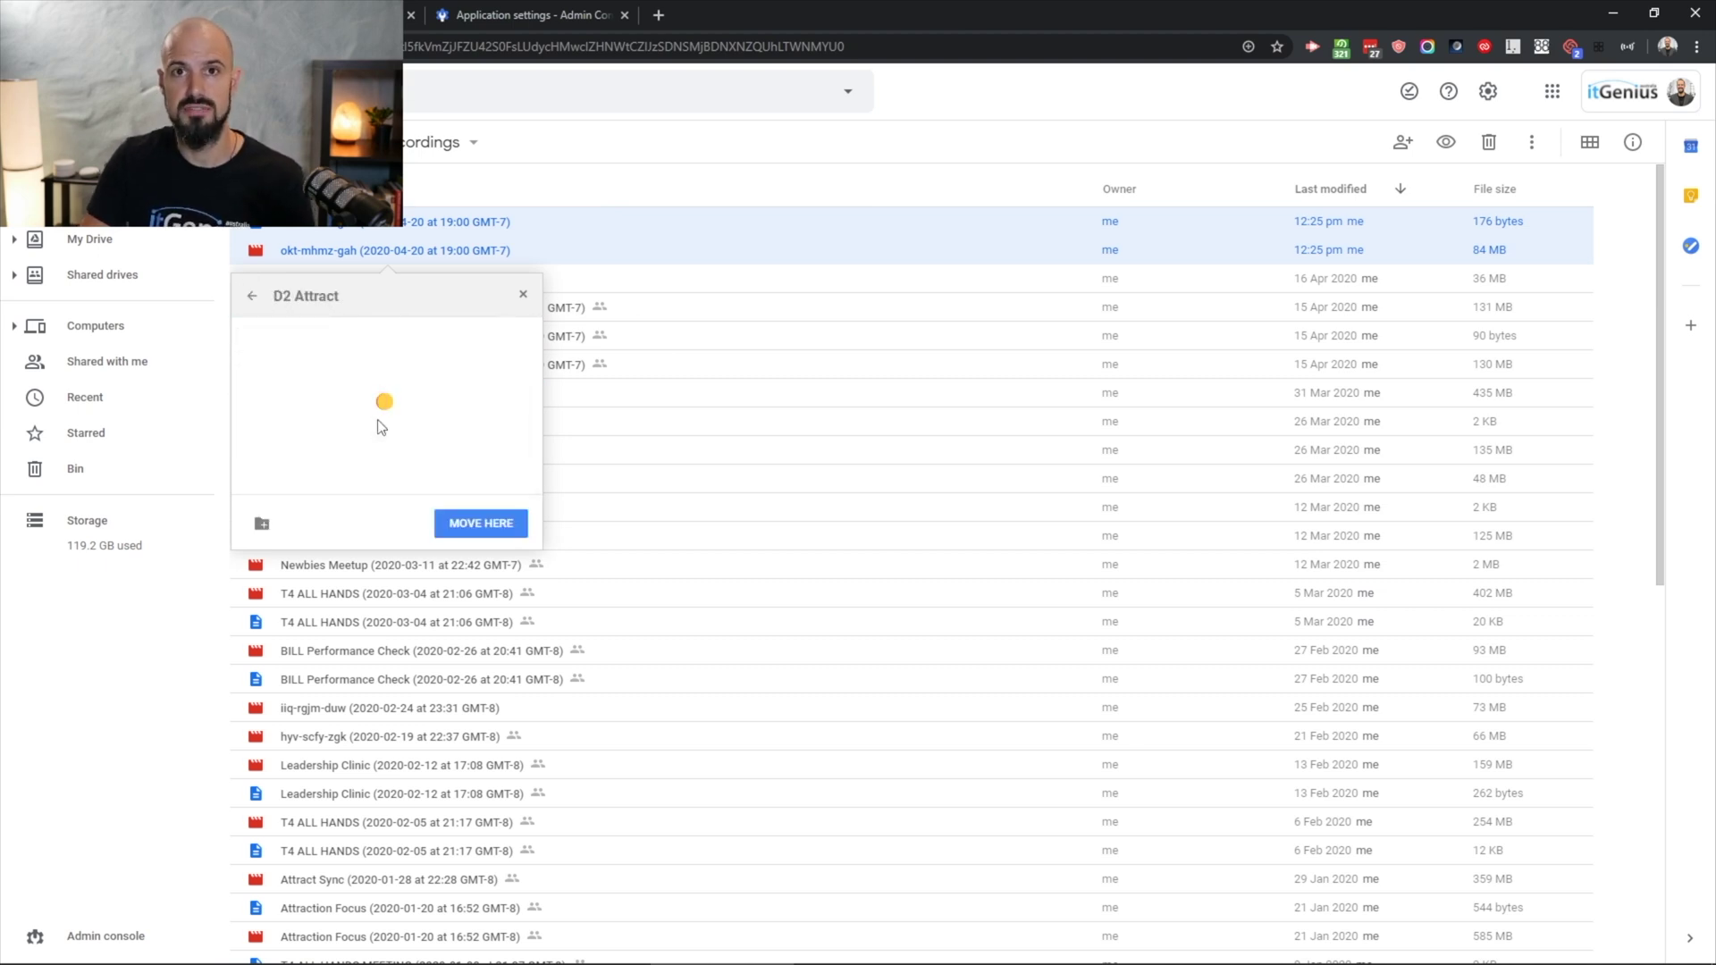
scroll(383, 425, "down", 5)
scroll(397, 410, "up", 3)
scroll(397, 410, "down", 3)
scroll(397, 417, "up", 3)
double_click(384, 399)
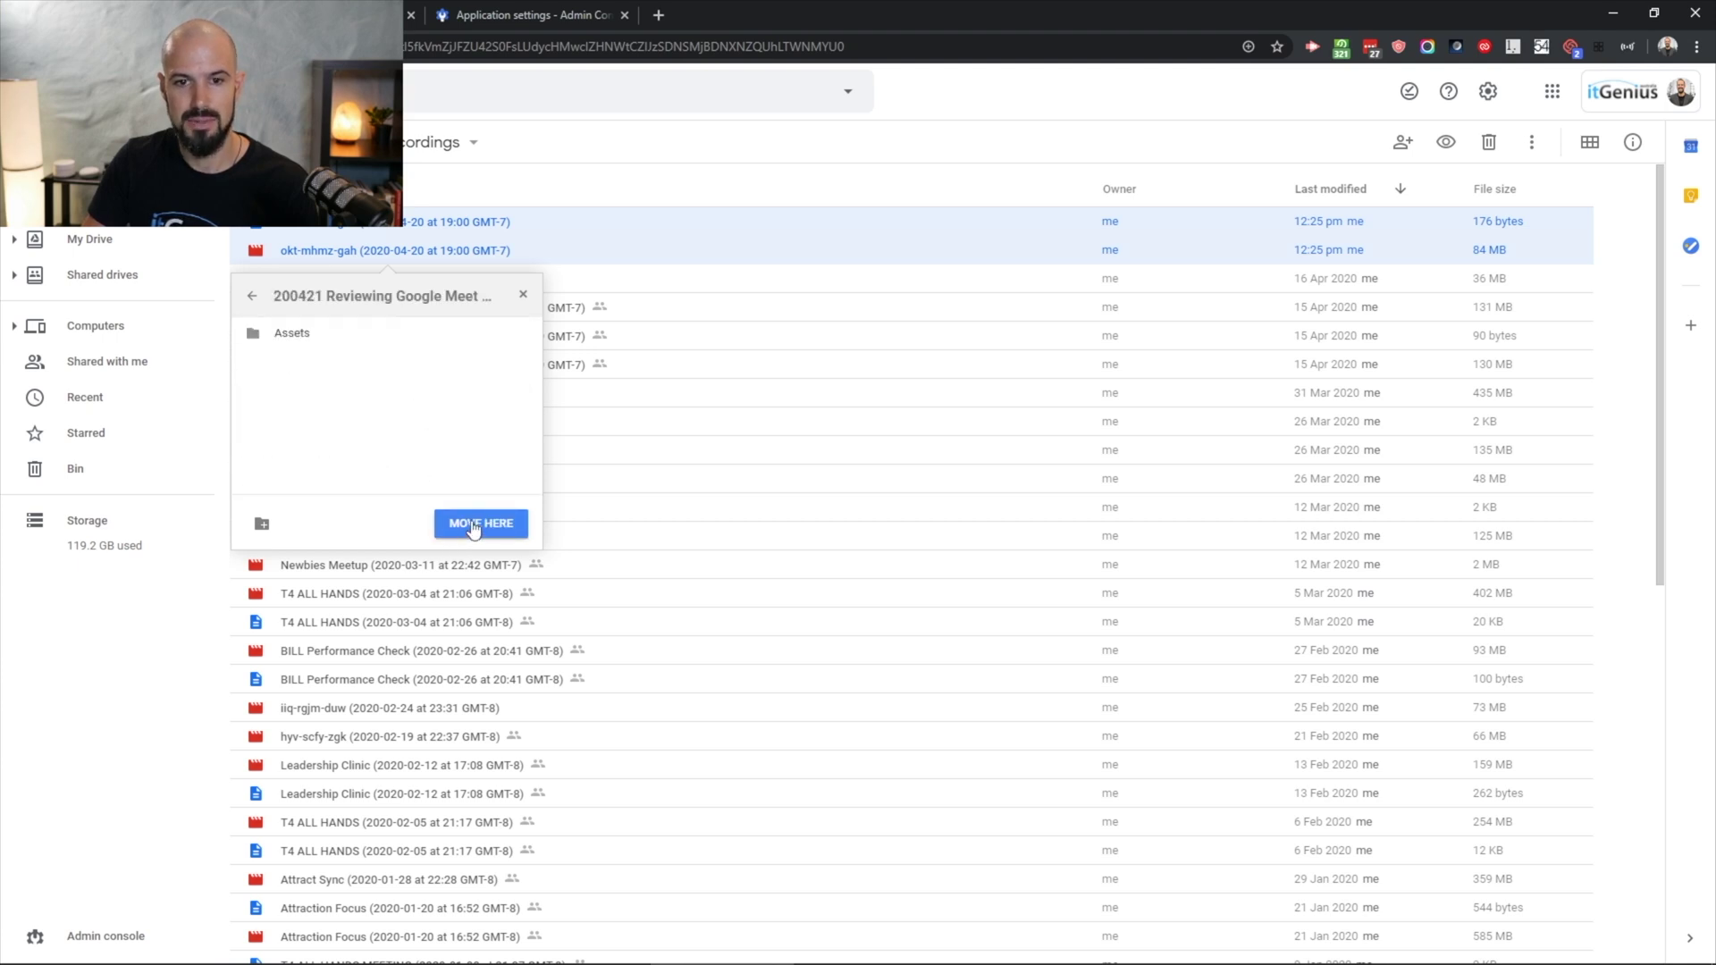
left_click(474, 528)
left_click(283, 518)
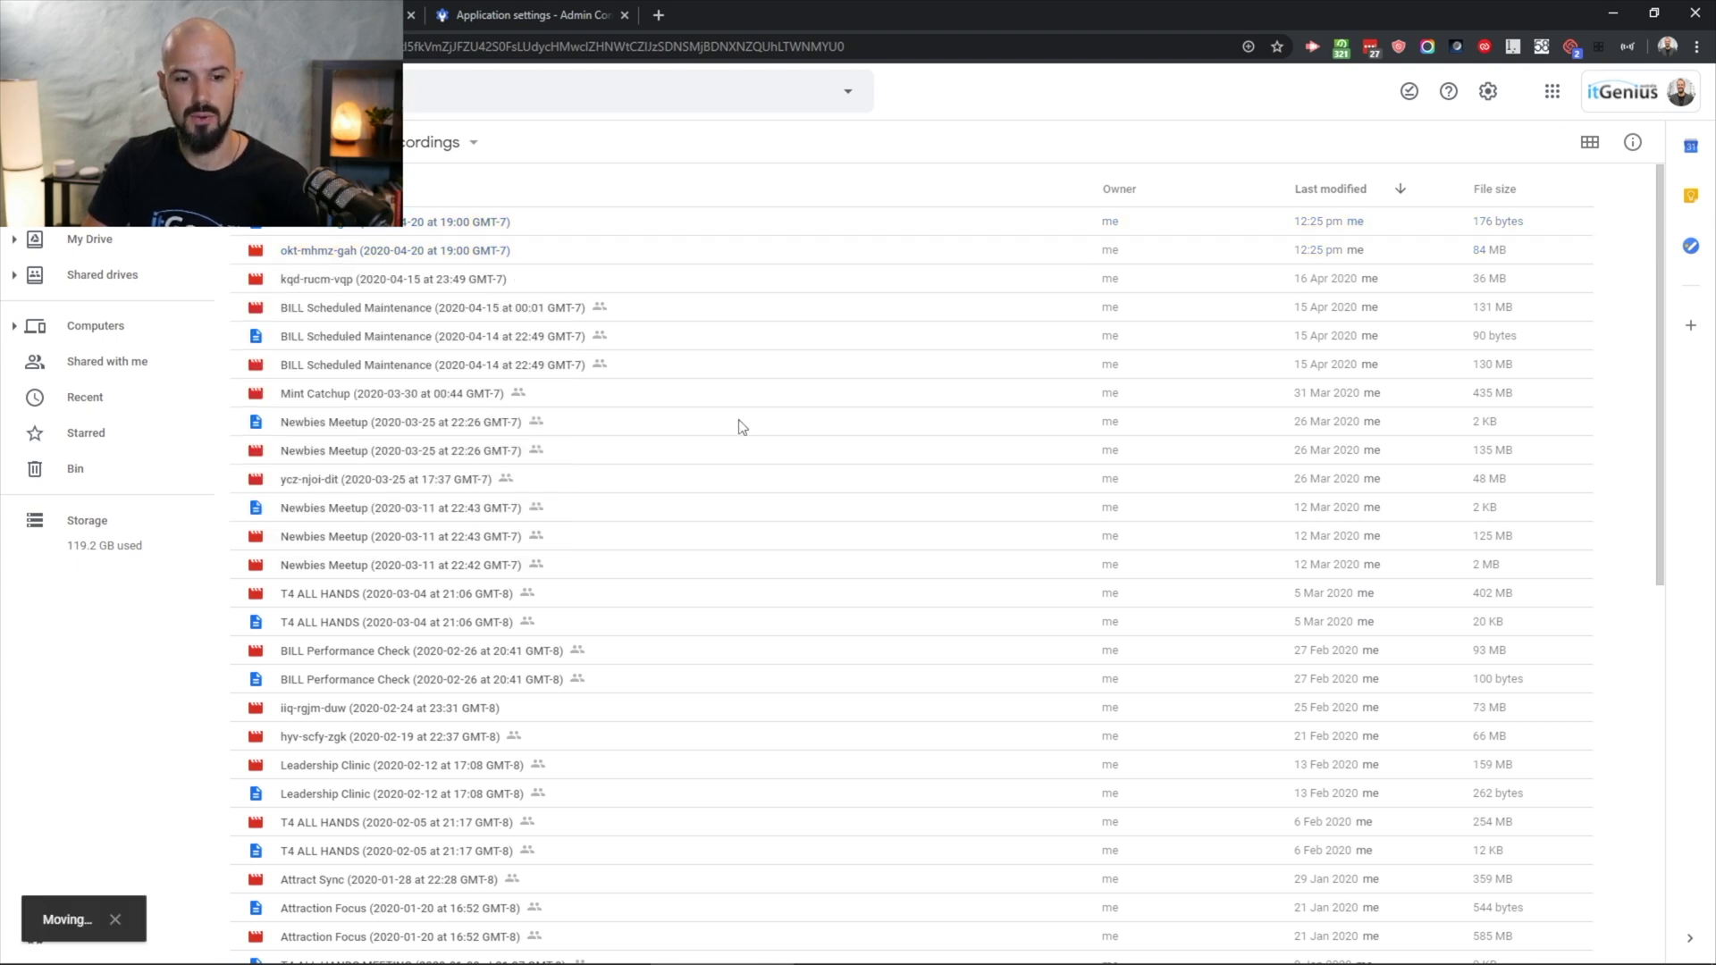